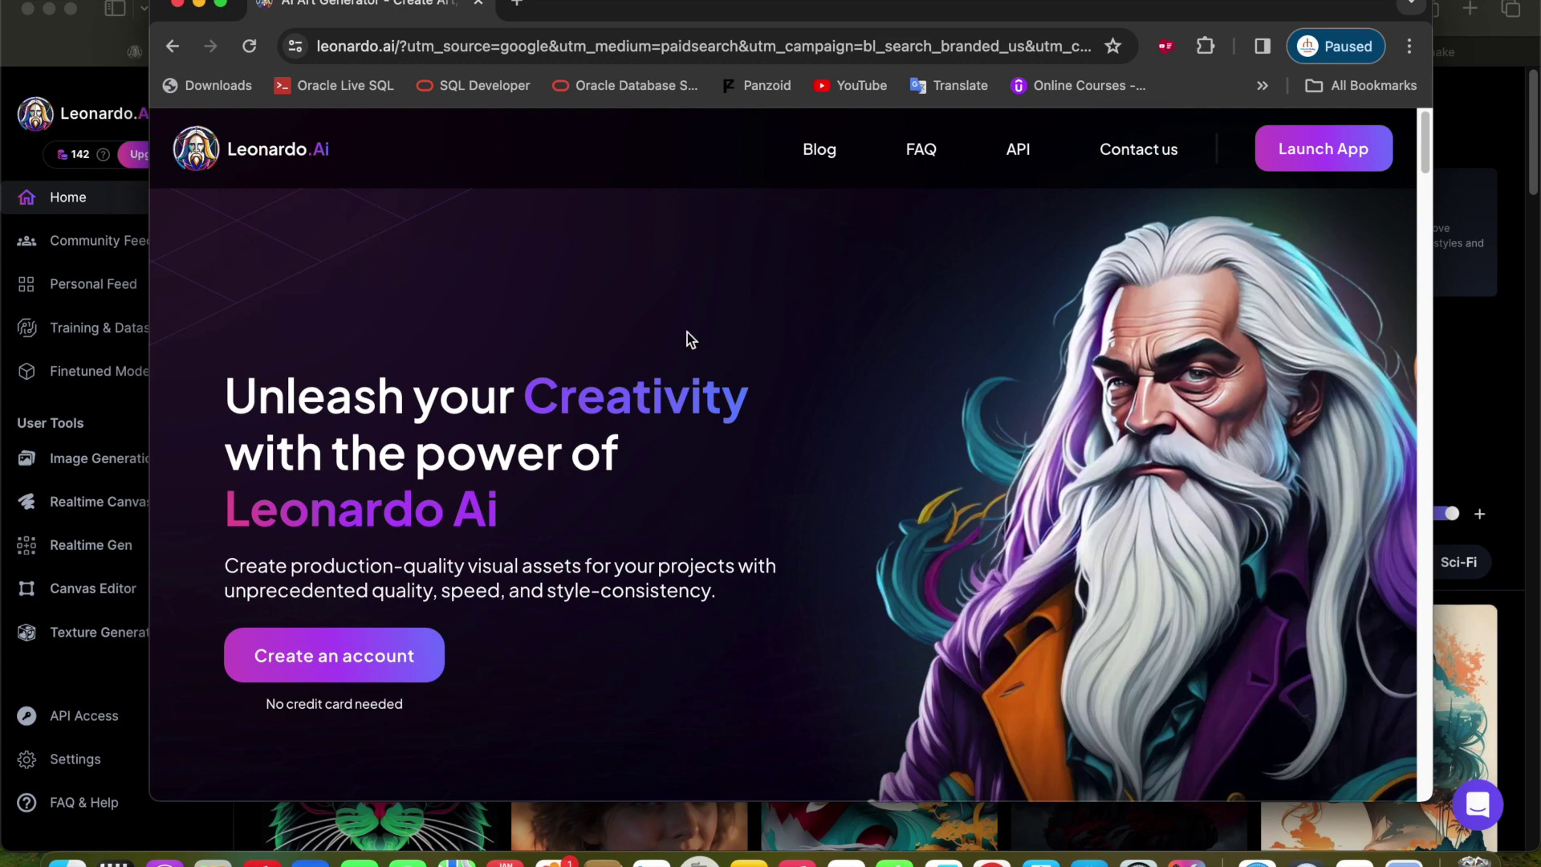
- Switch to the window with the Leonardo.Ai app and open its Image Generation tool
click(88, 46)
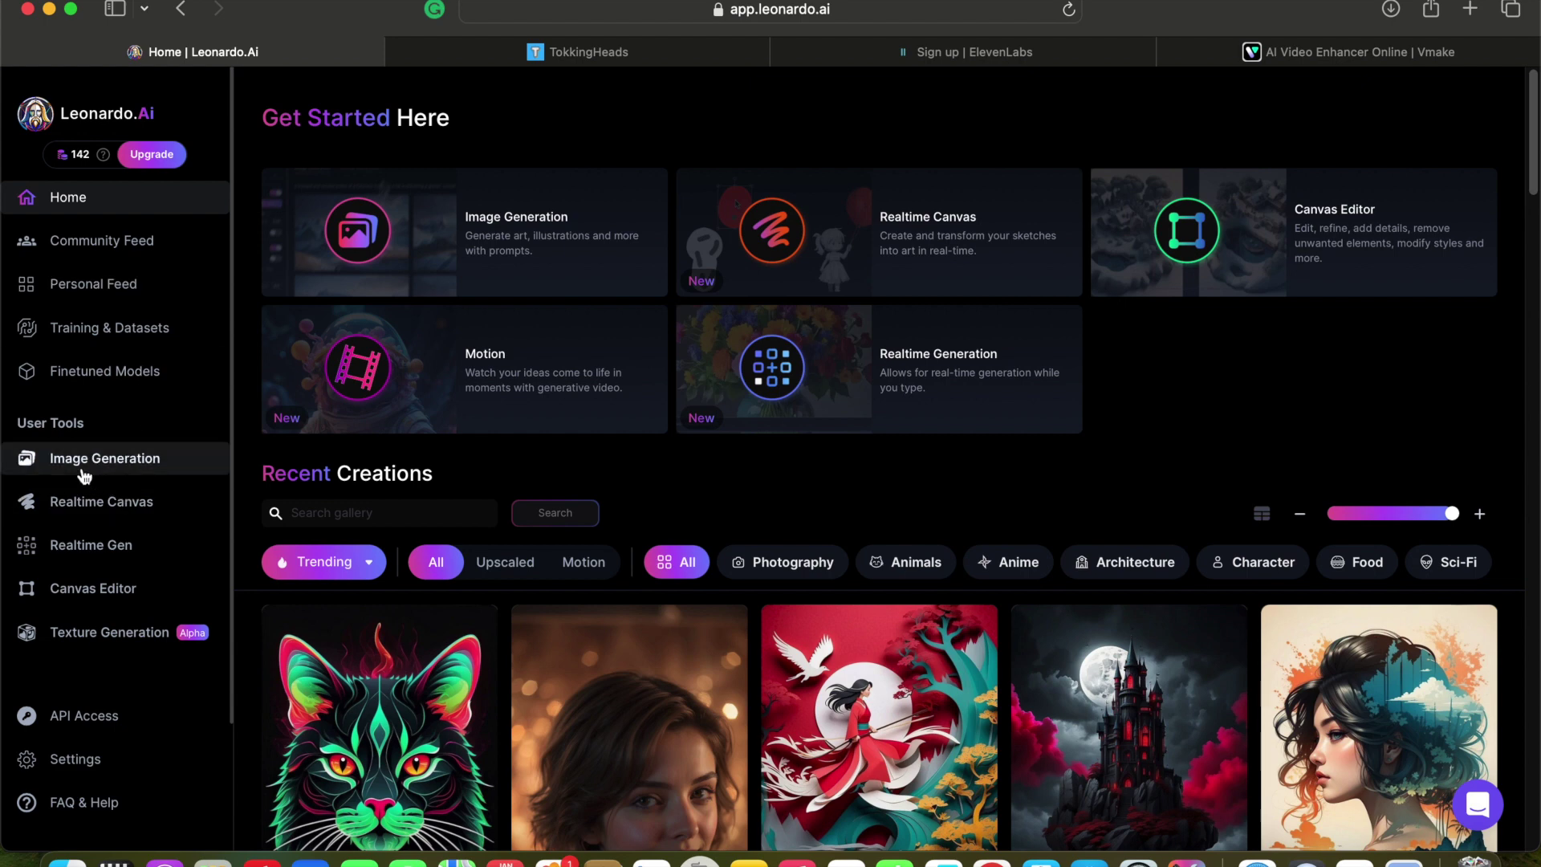
click(116, 464)
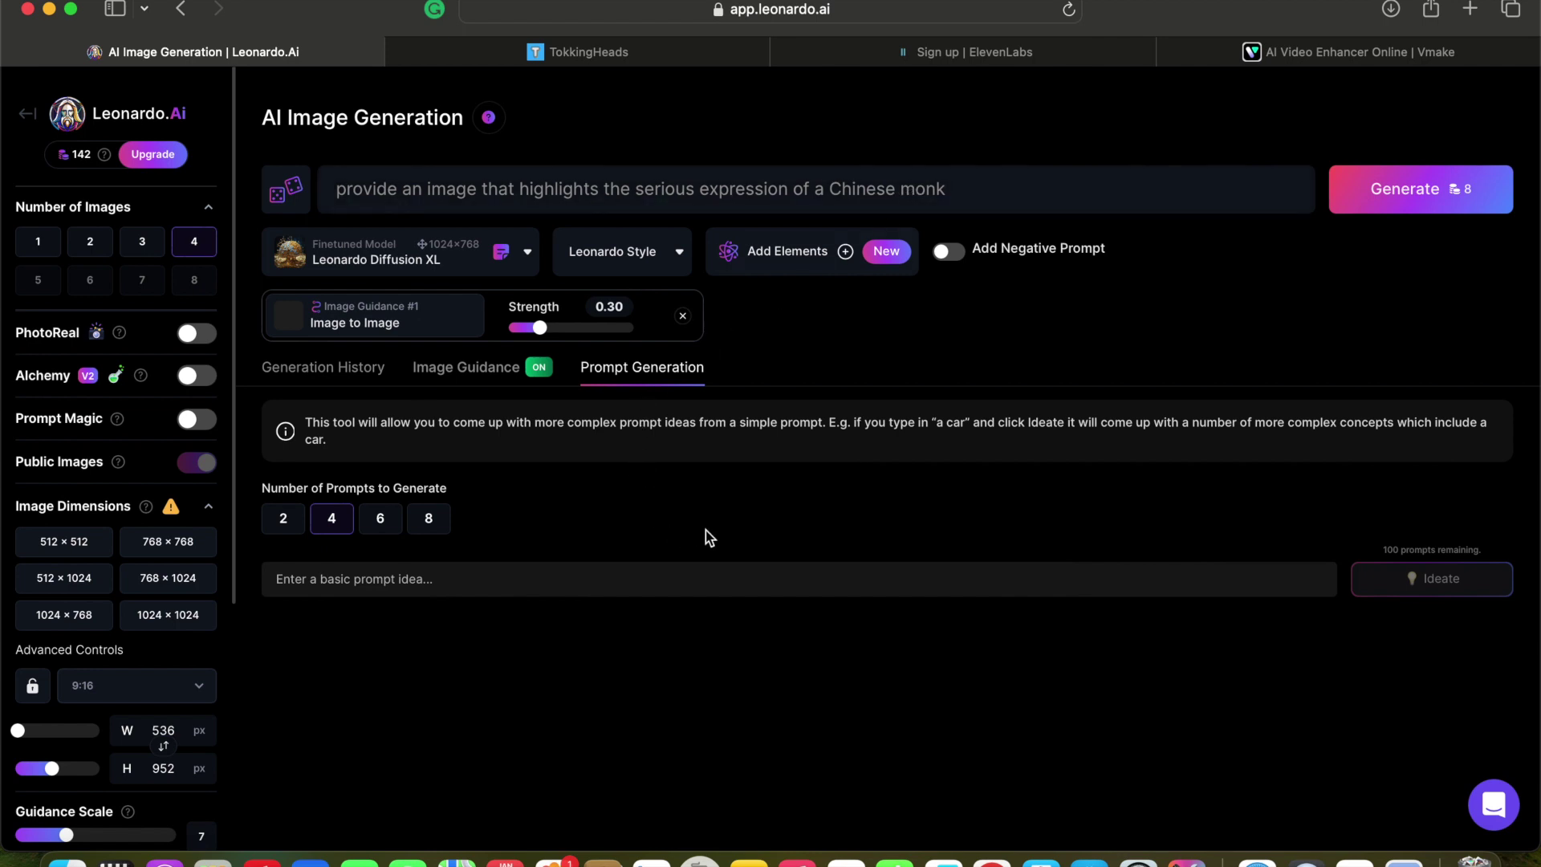
- Try 2, 4 and 6 as the number of prompts to generate, ending on 4
click(286, 521)
click(335, 522)
click(379, 520)
click(289, 525)
click(345, 523)
- Choose the 9:16 aspect ratio and generate the images for the prompt about a Chinese monk's serious expression
click(197, 689)
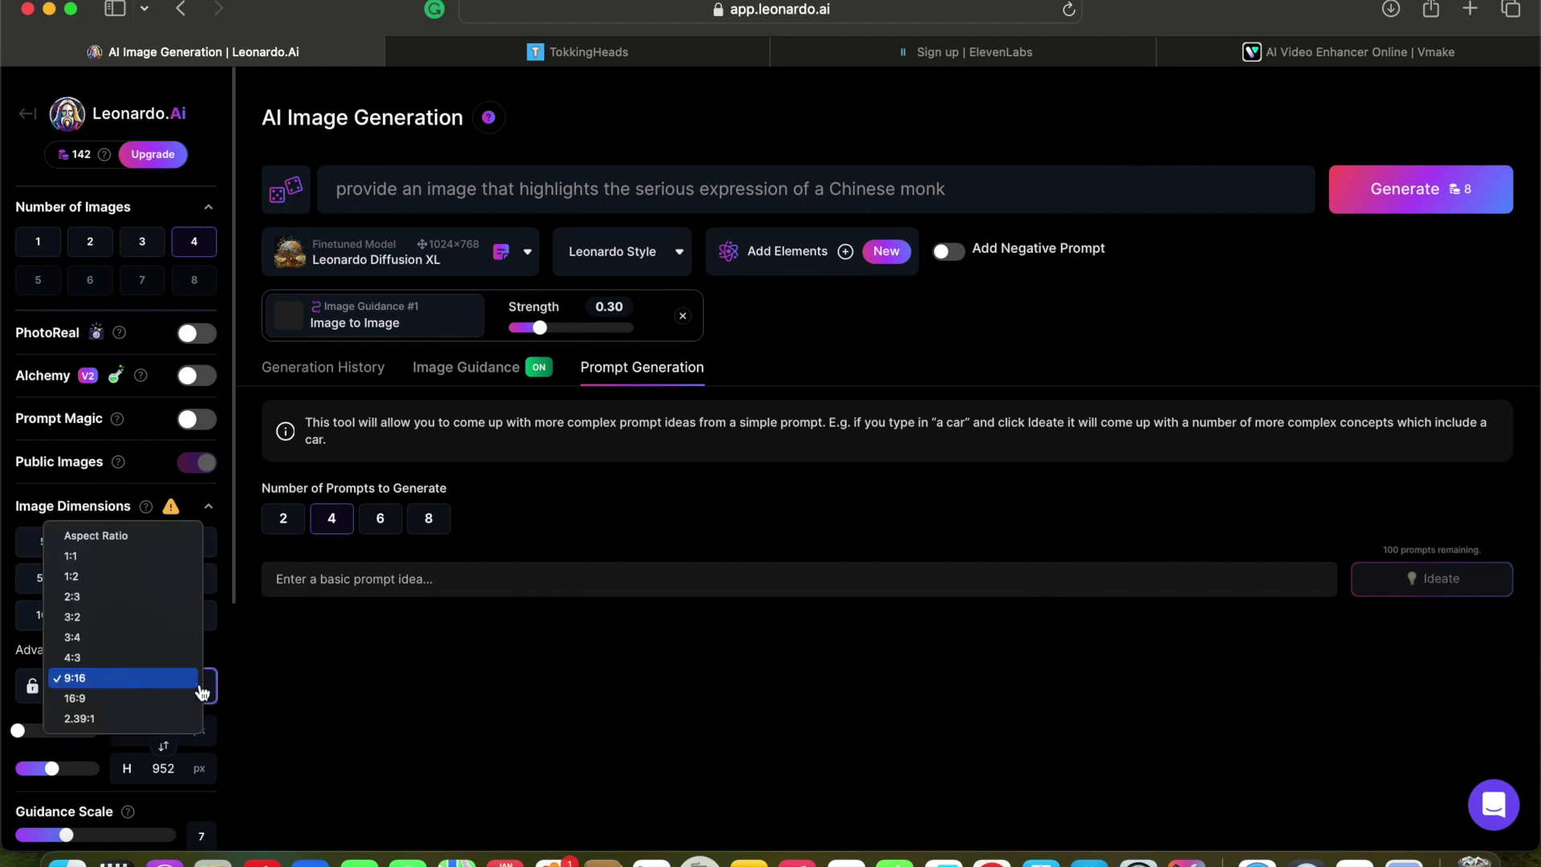
click(111, 687)
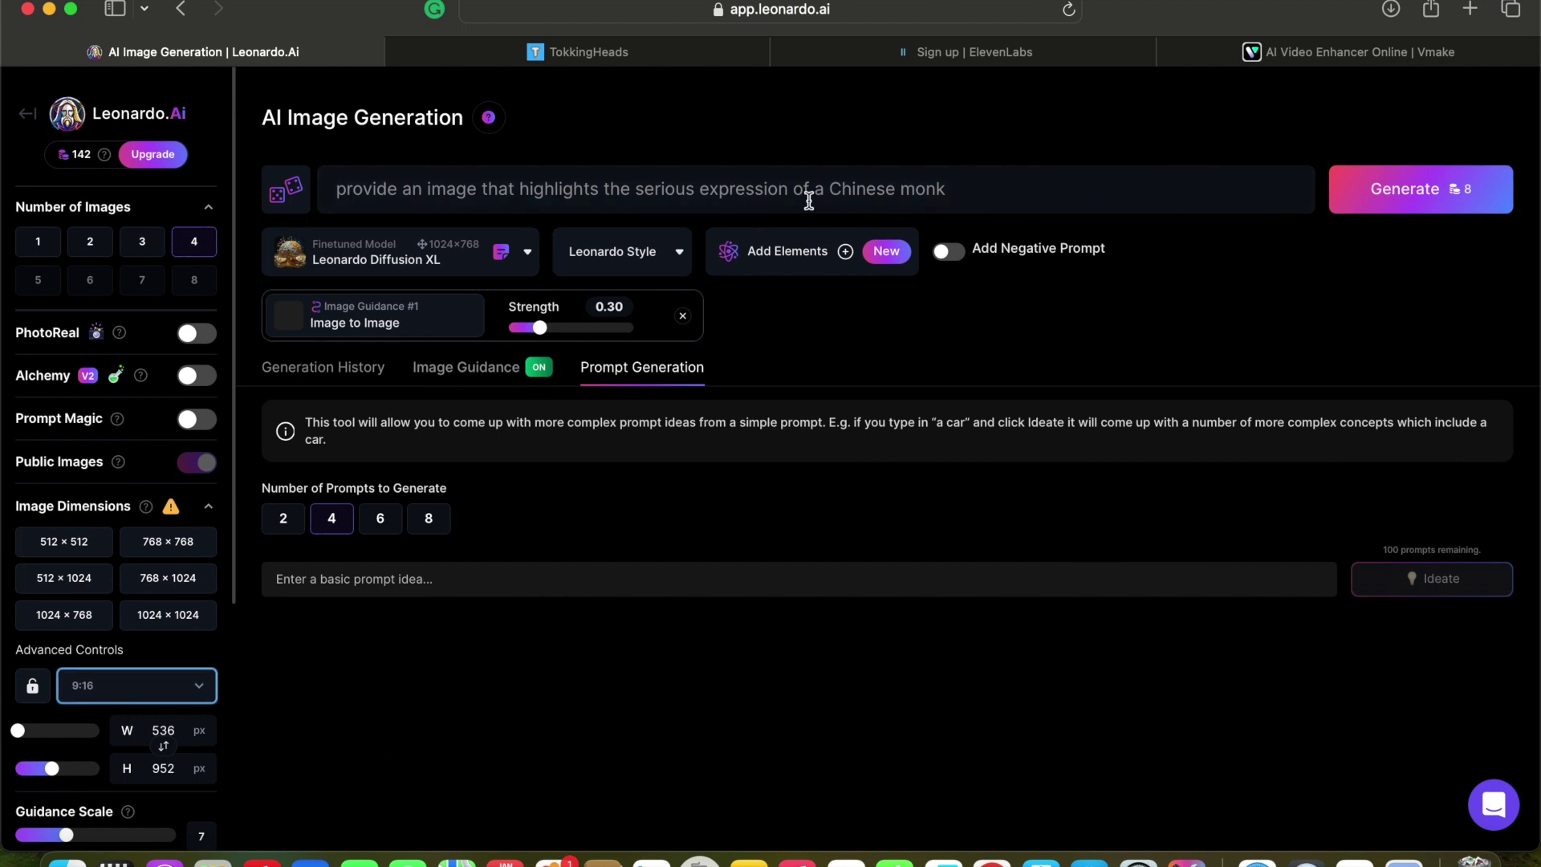
click(1382, 198)
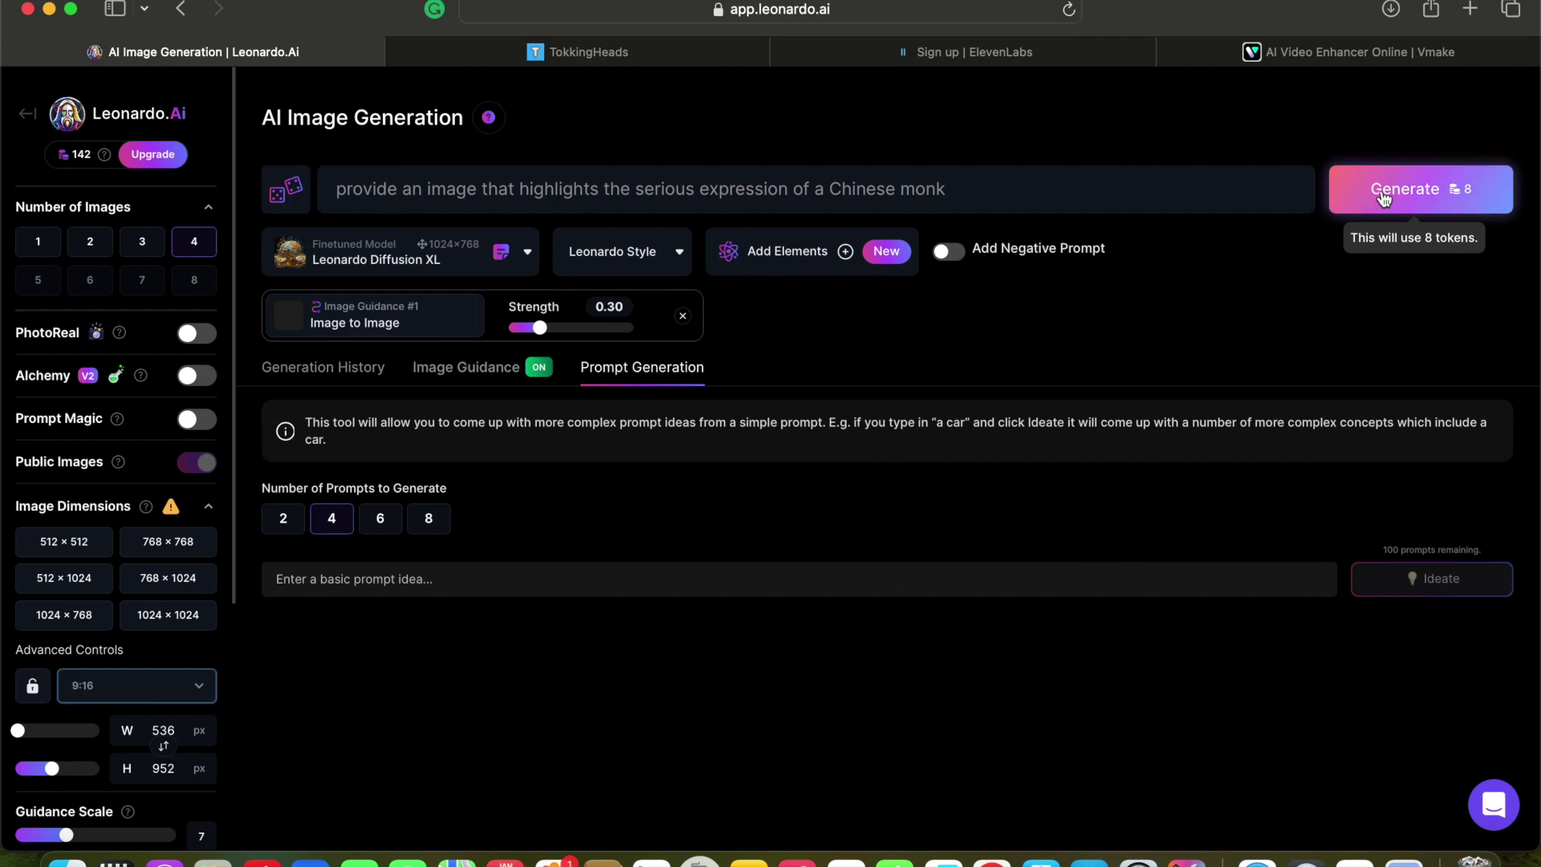
click(1384, 199)
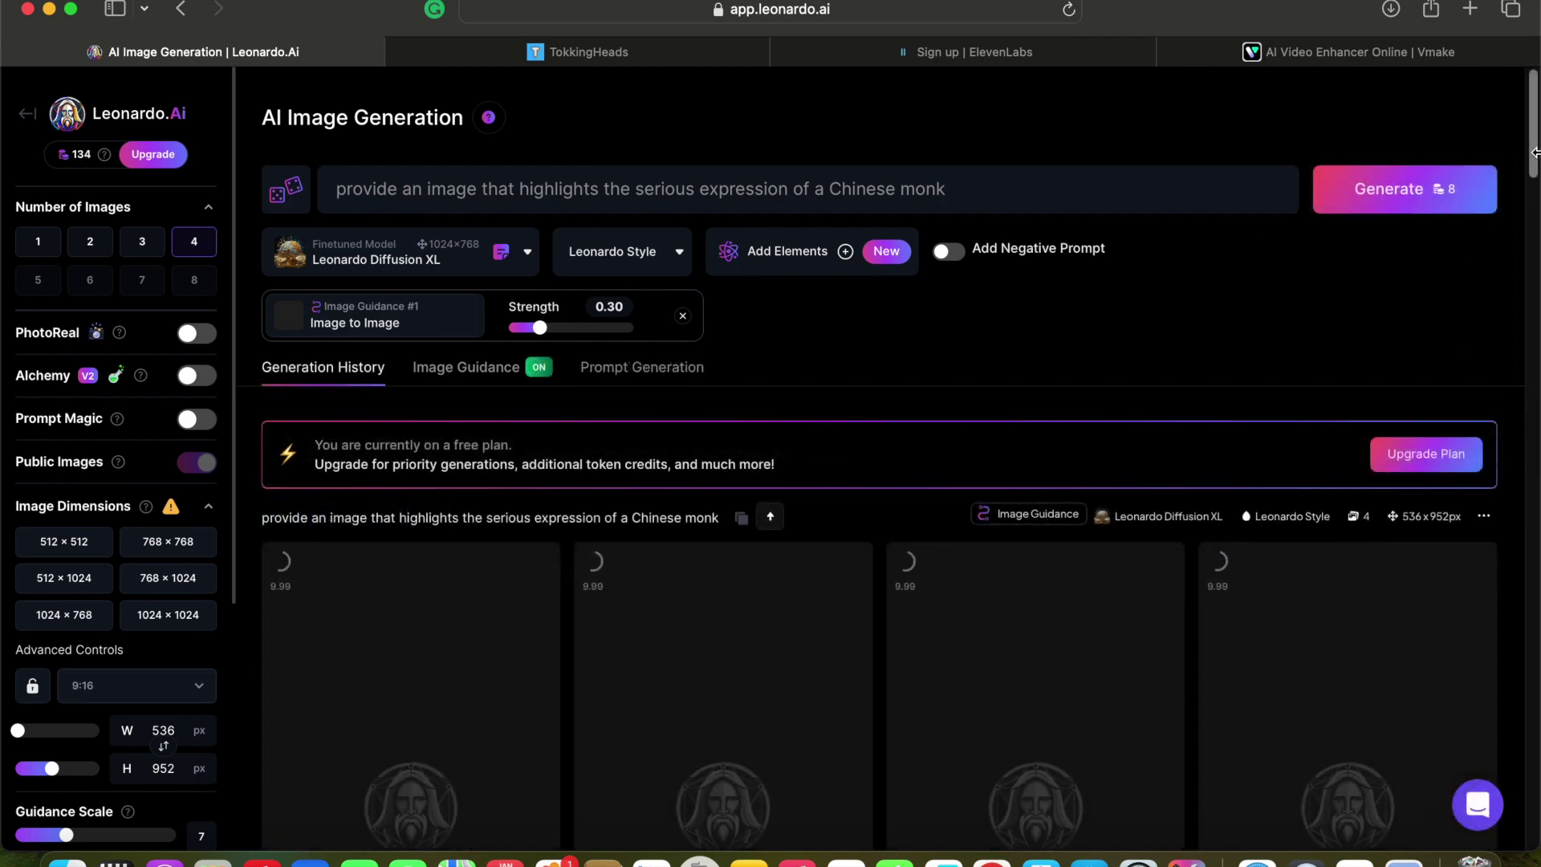
- Download the first generated monk portrait, the one with two red lanterns, and open the downloaded file
drag(1534, 153, 1523, 199)
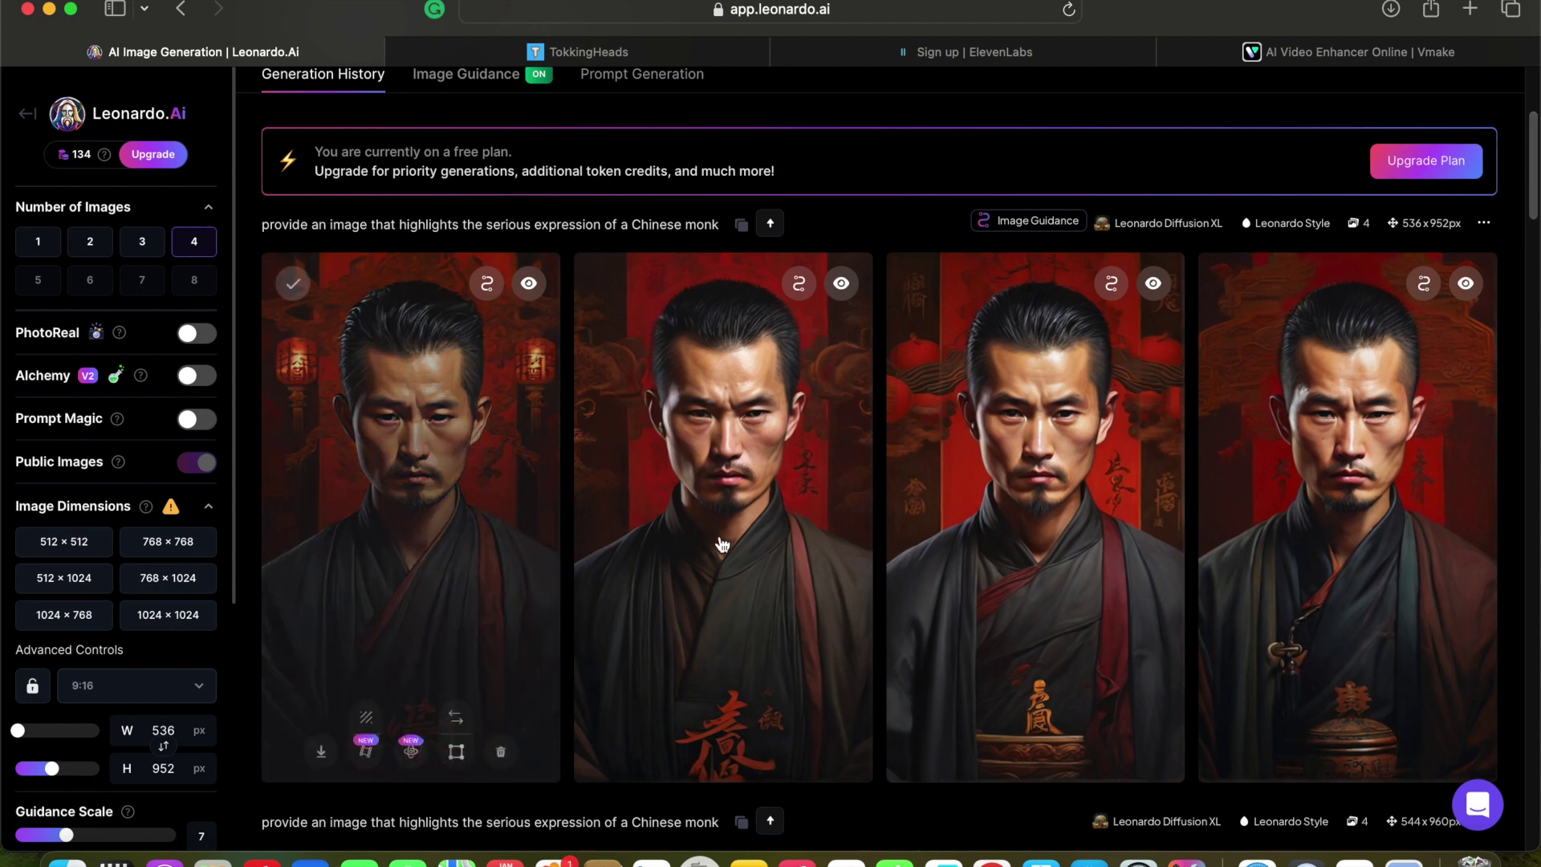
mouse_move(1277, 540)
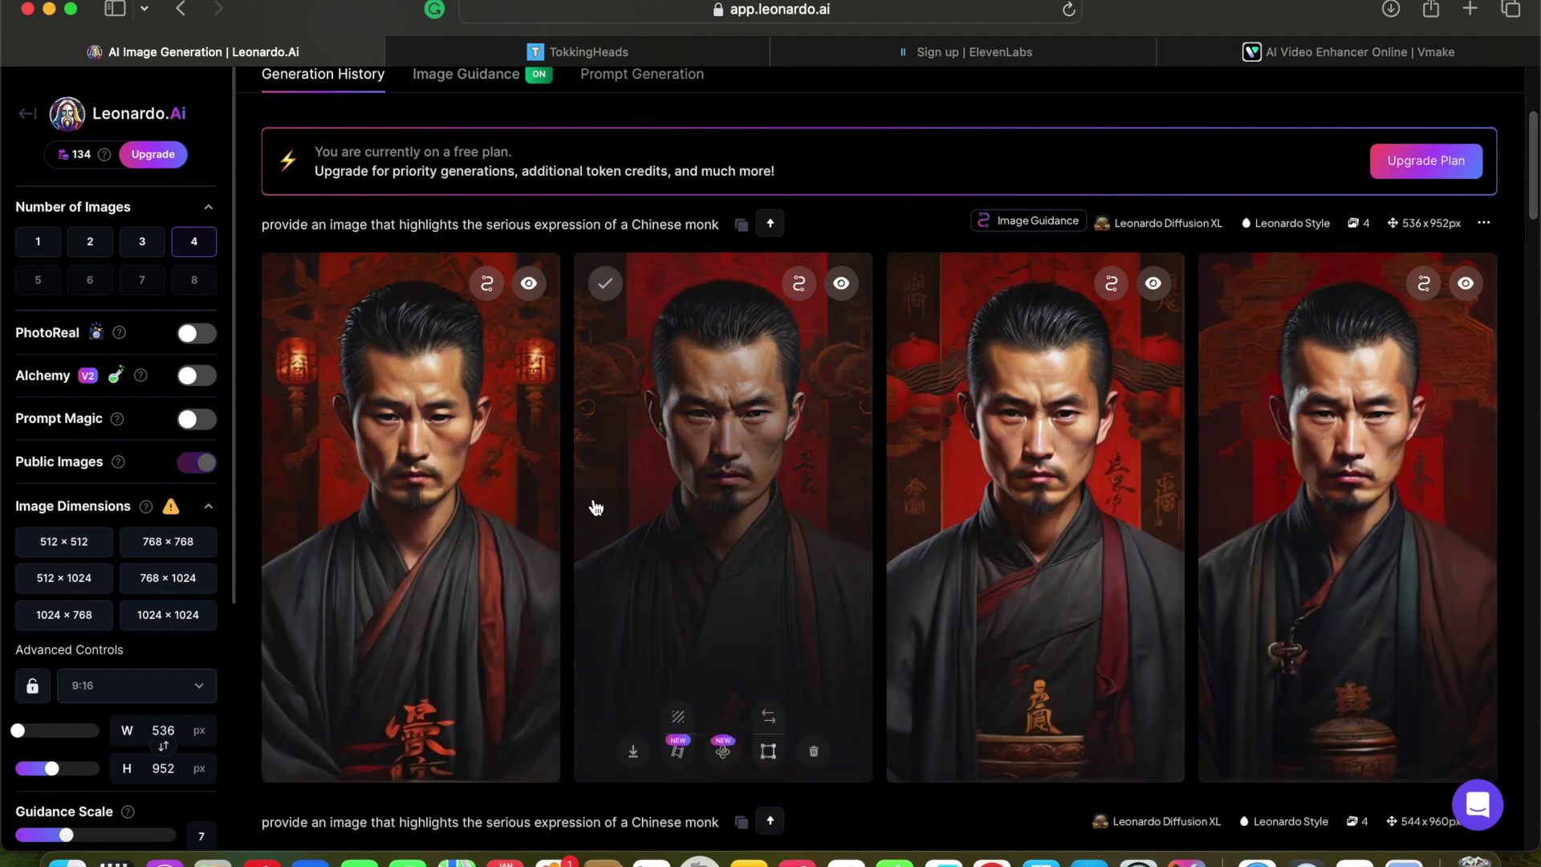
mouse_move(978, 492)
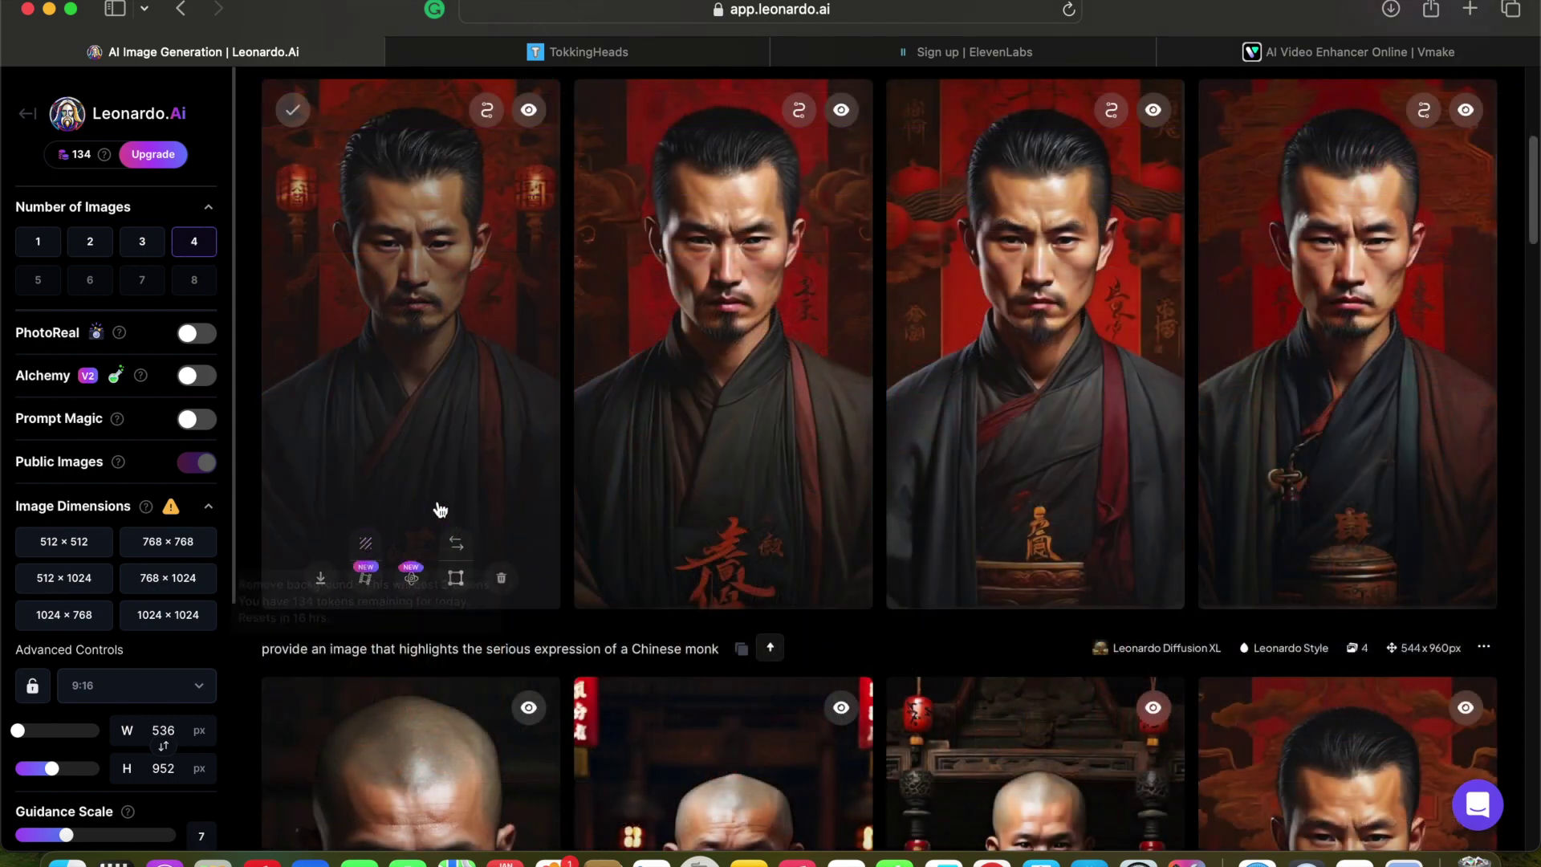
click(321, 585)
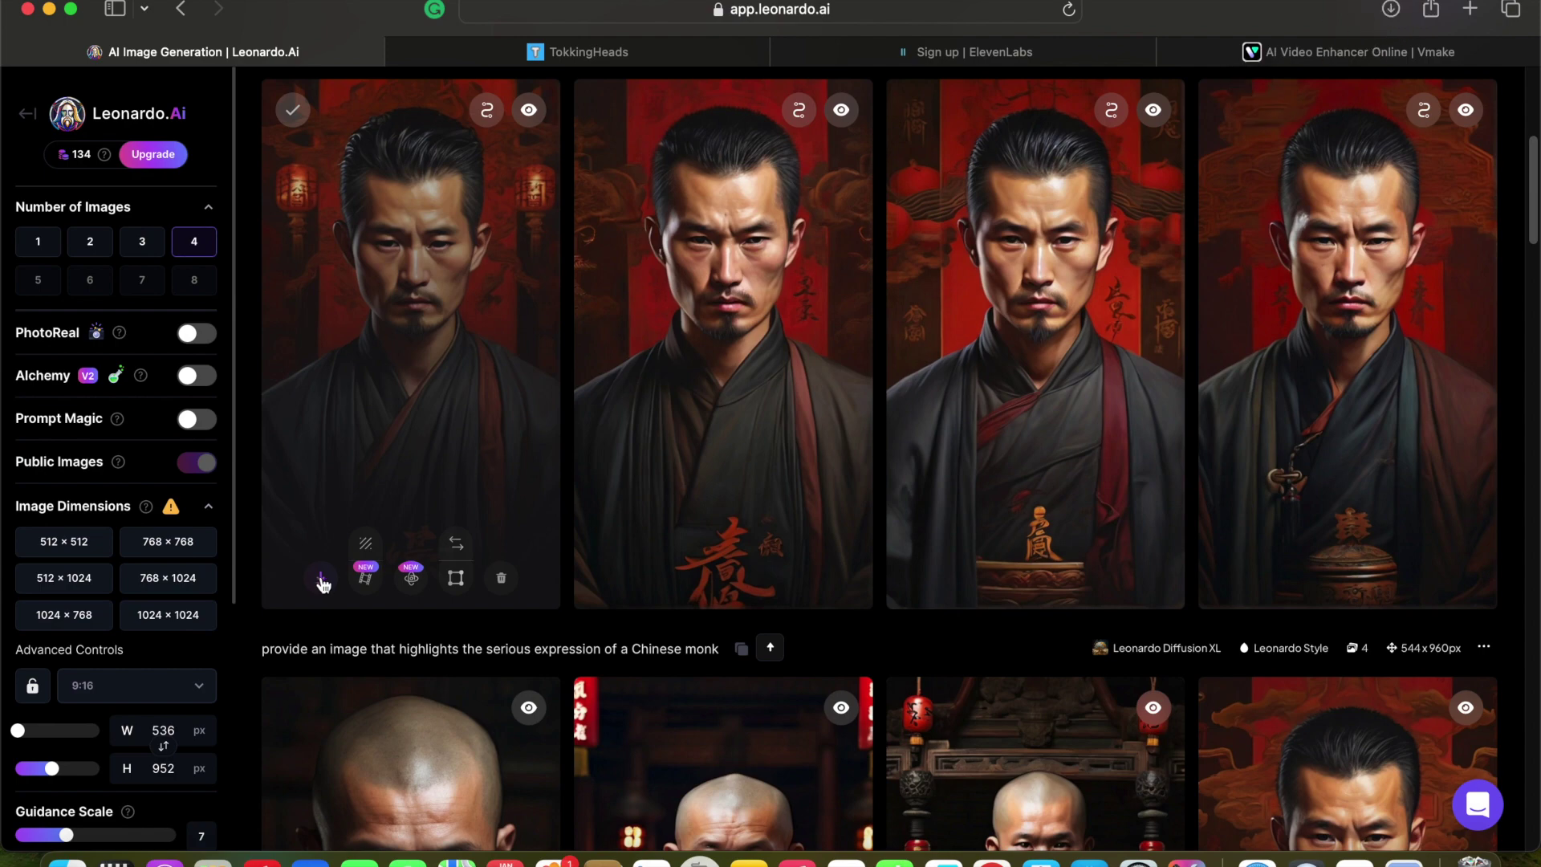
click(1391, 9)
double_click(1313, 108)
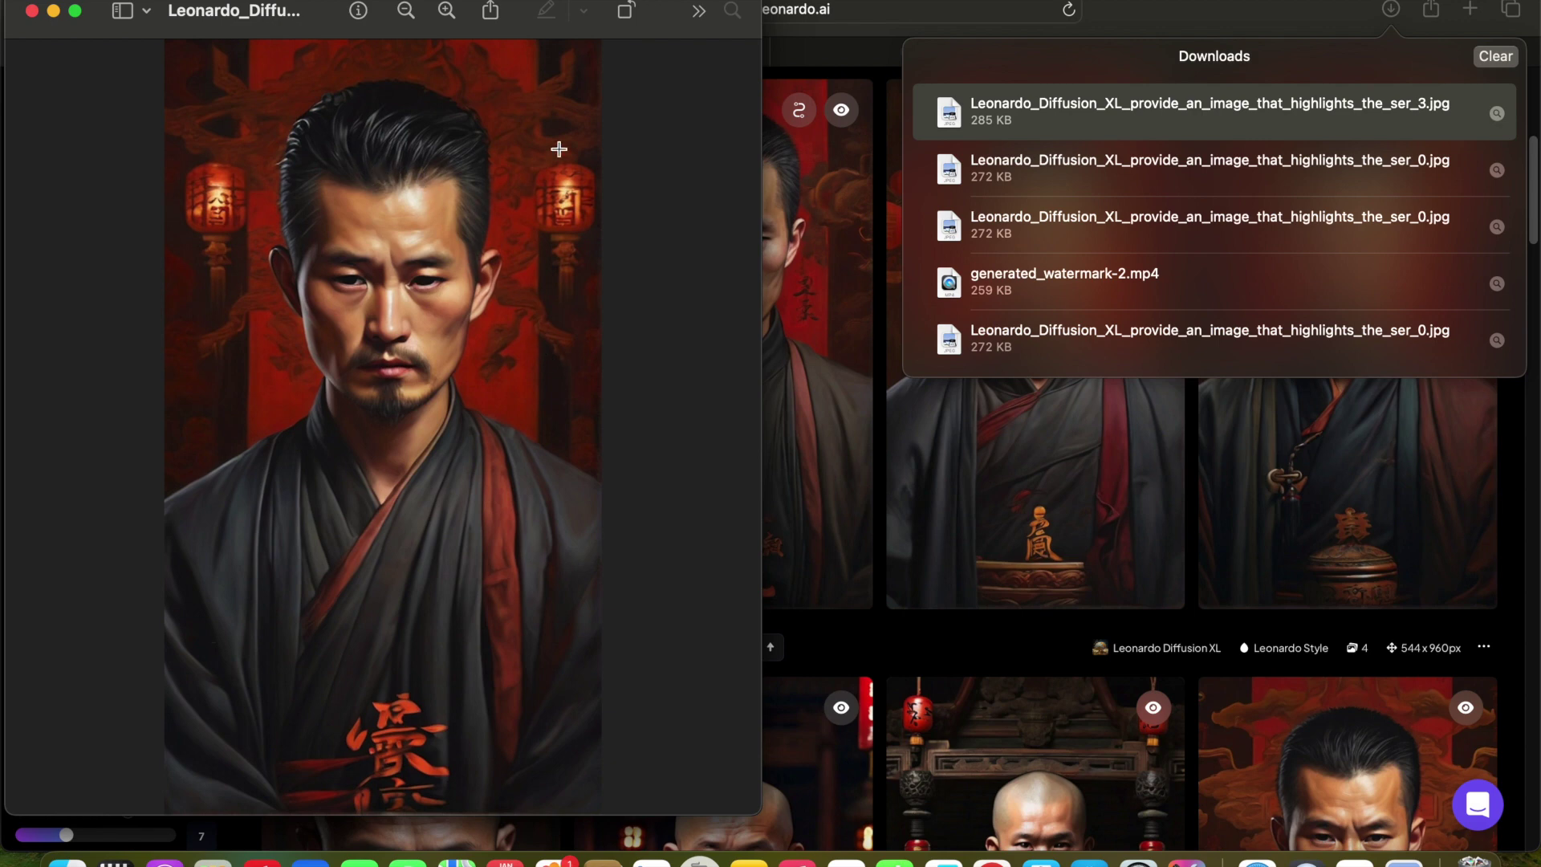
- Add the opened monk portrait to Photos, close its preview and clear the browser's download list
click(493, 12)
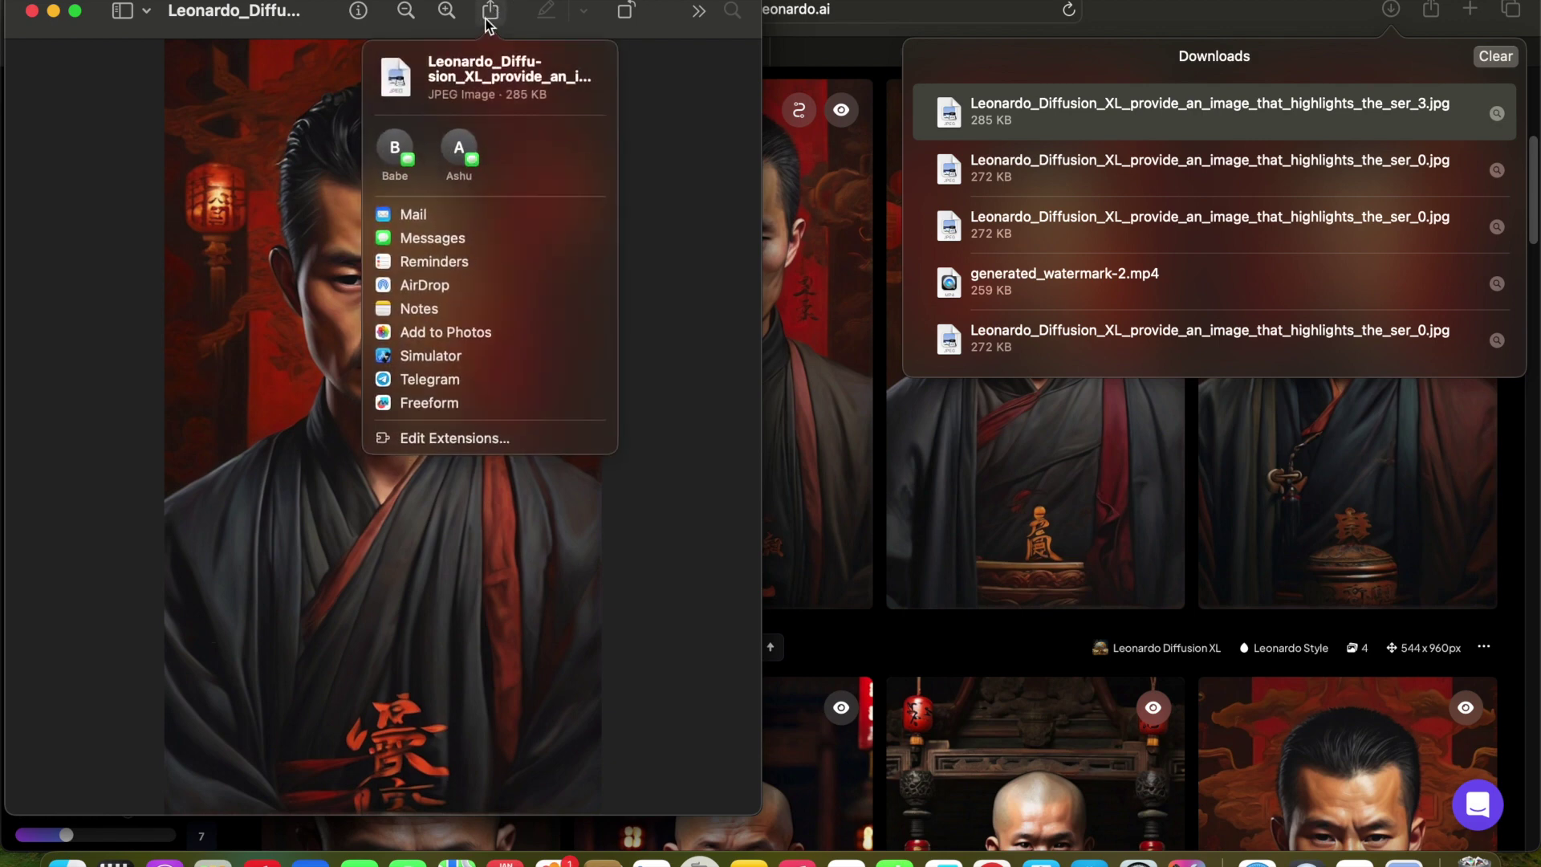
click(438, 333)
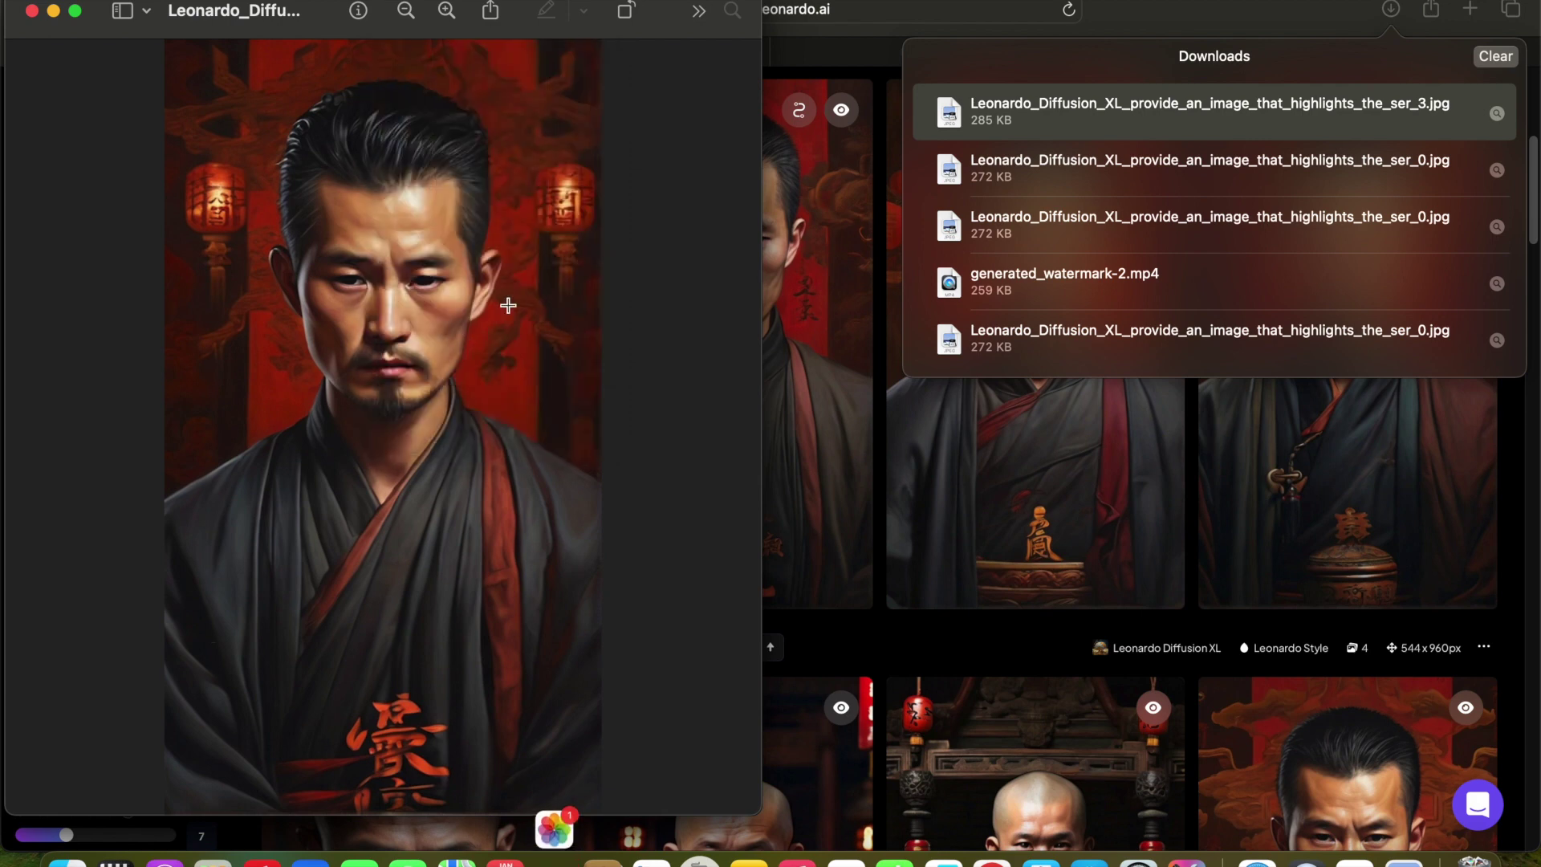
key(super+w)
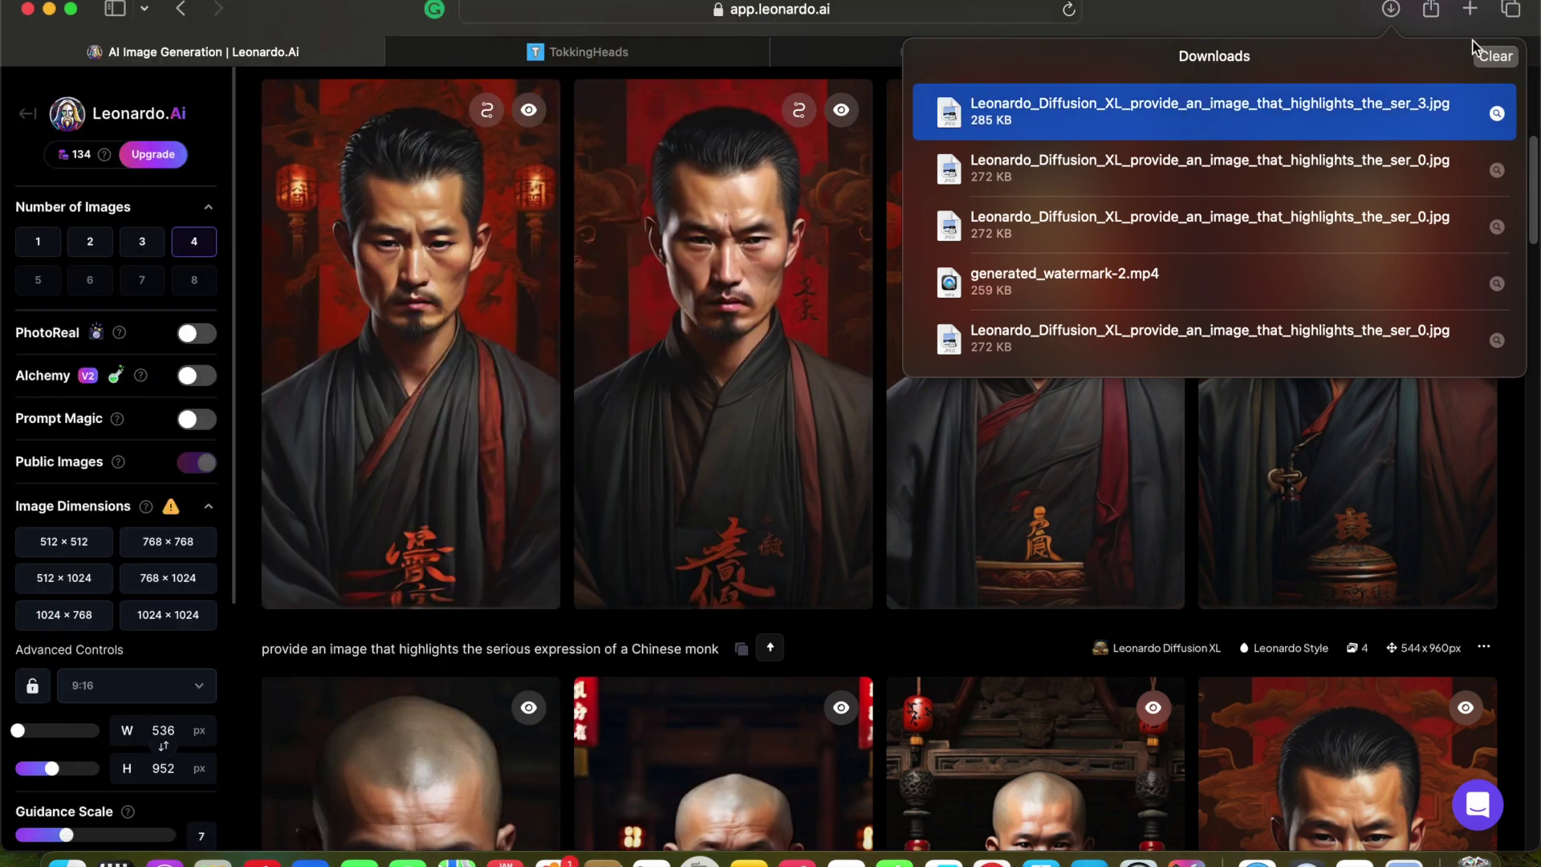
click(1495, 58)
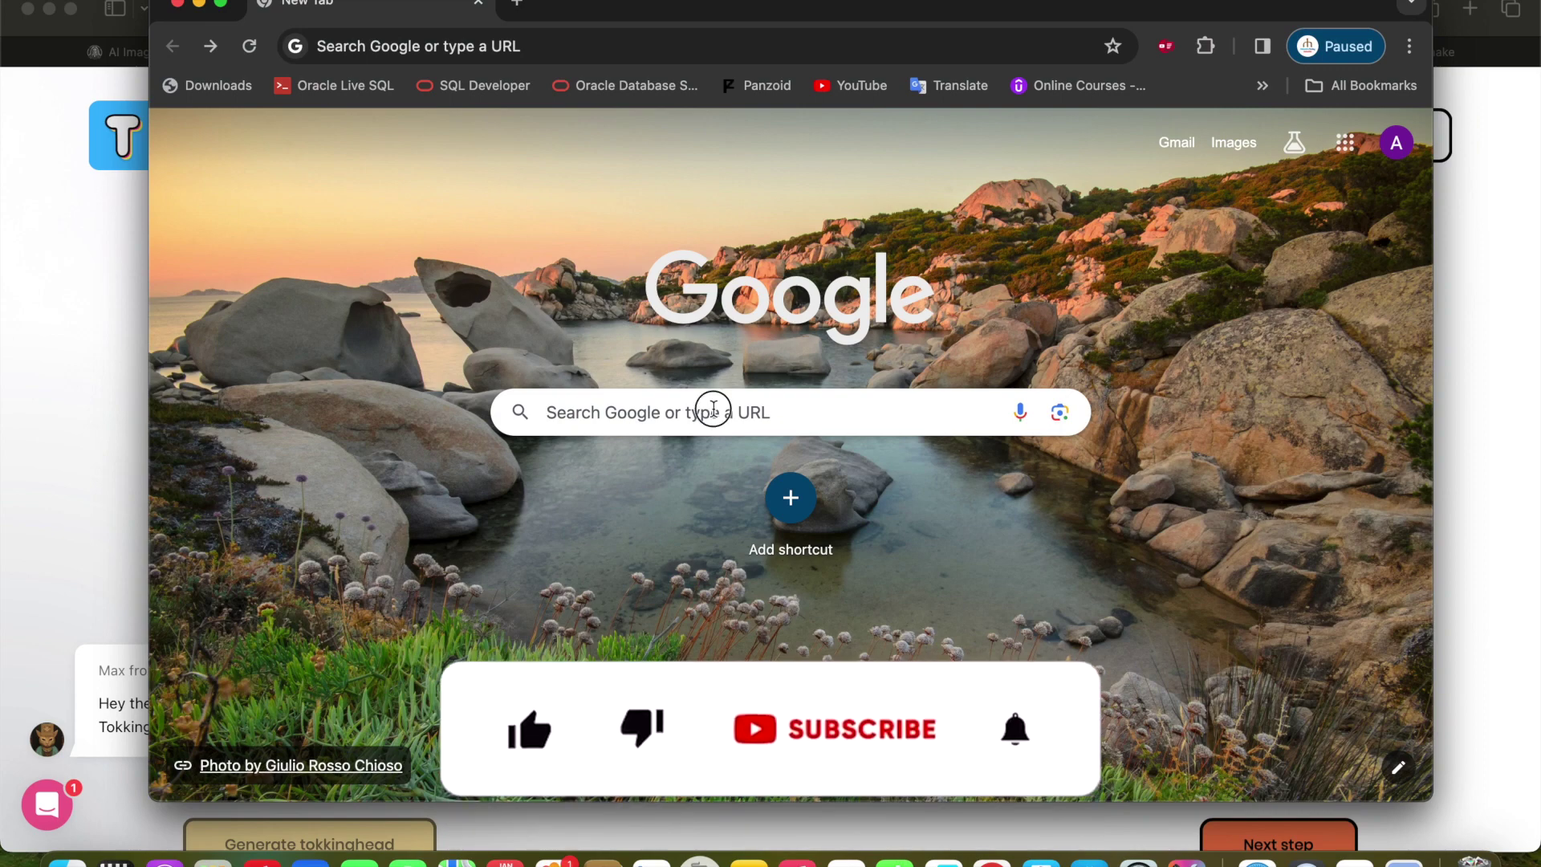
- Search Google for tokkingheads in the other browser and open the TokkingHeads web app
click(713, 408)
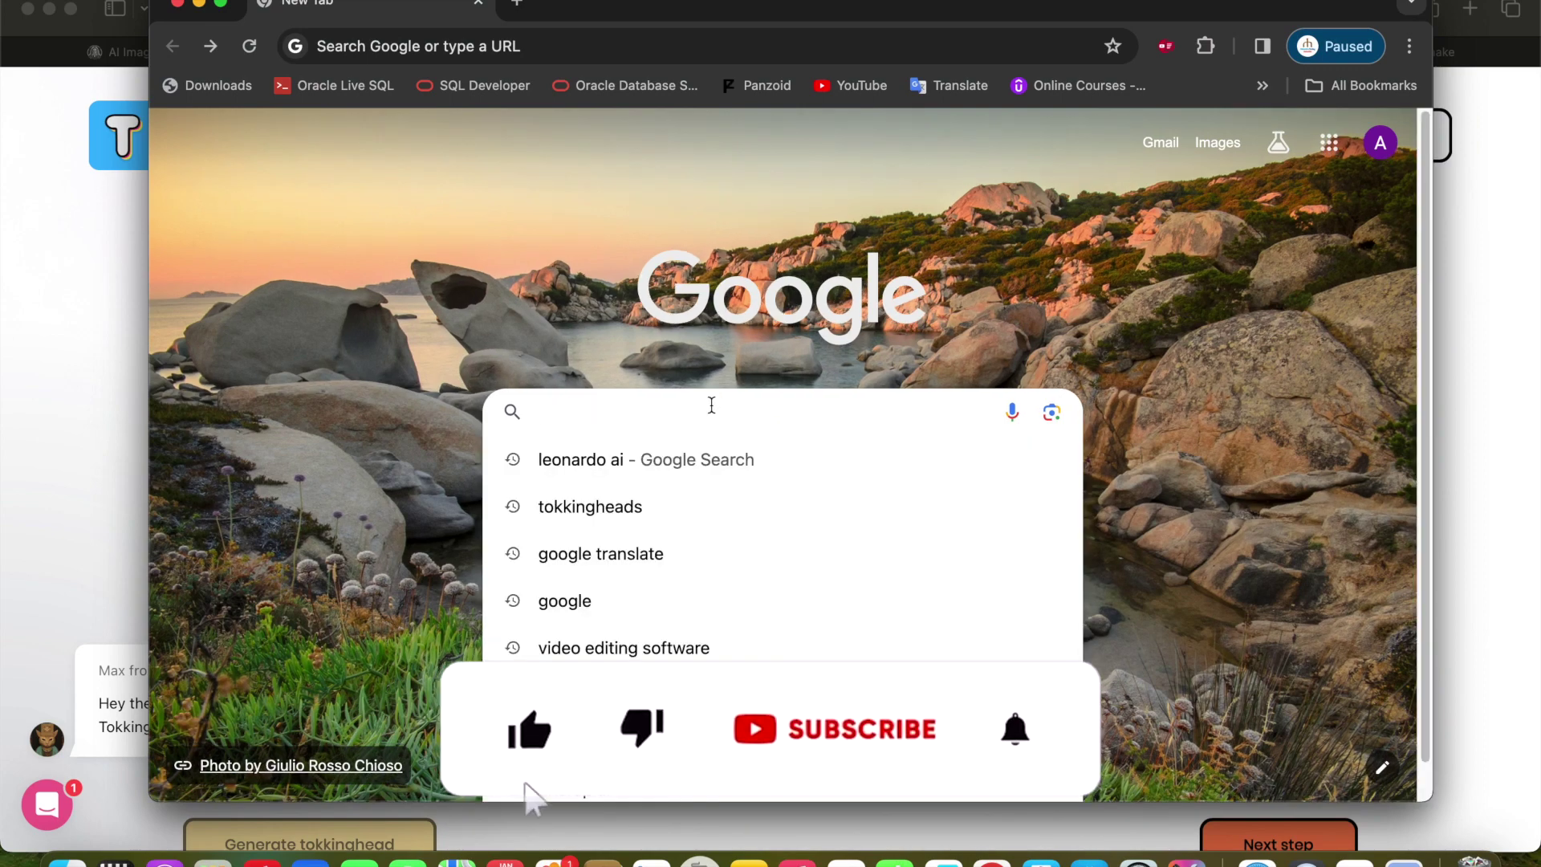
text(tokkingheads)
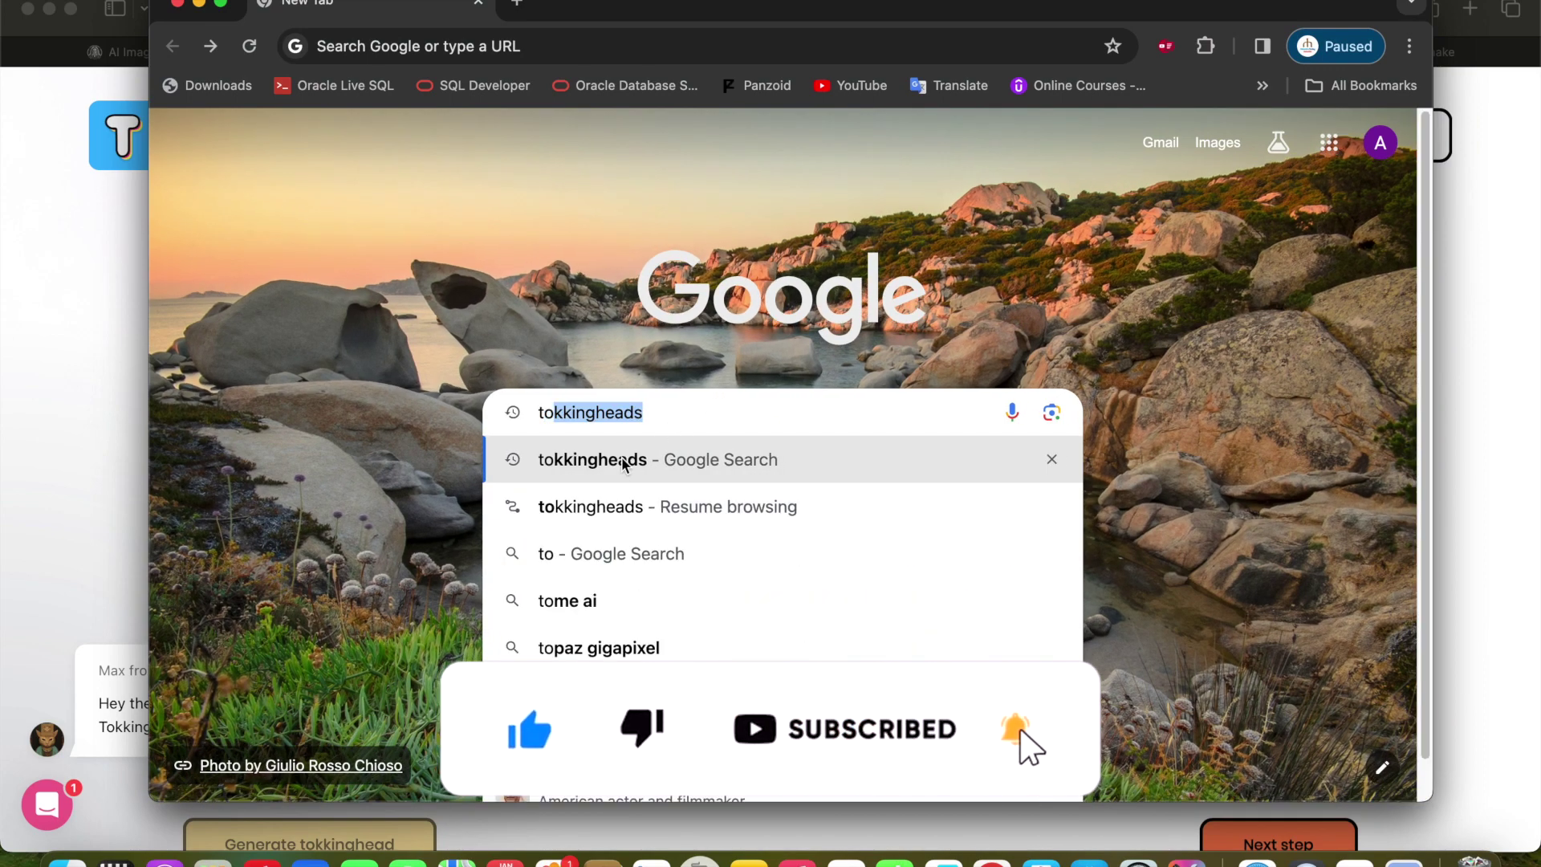
click(620, 466)
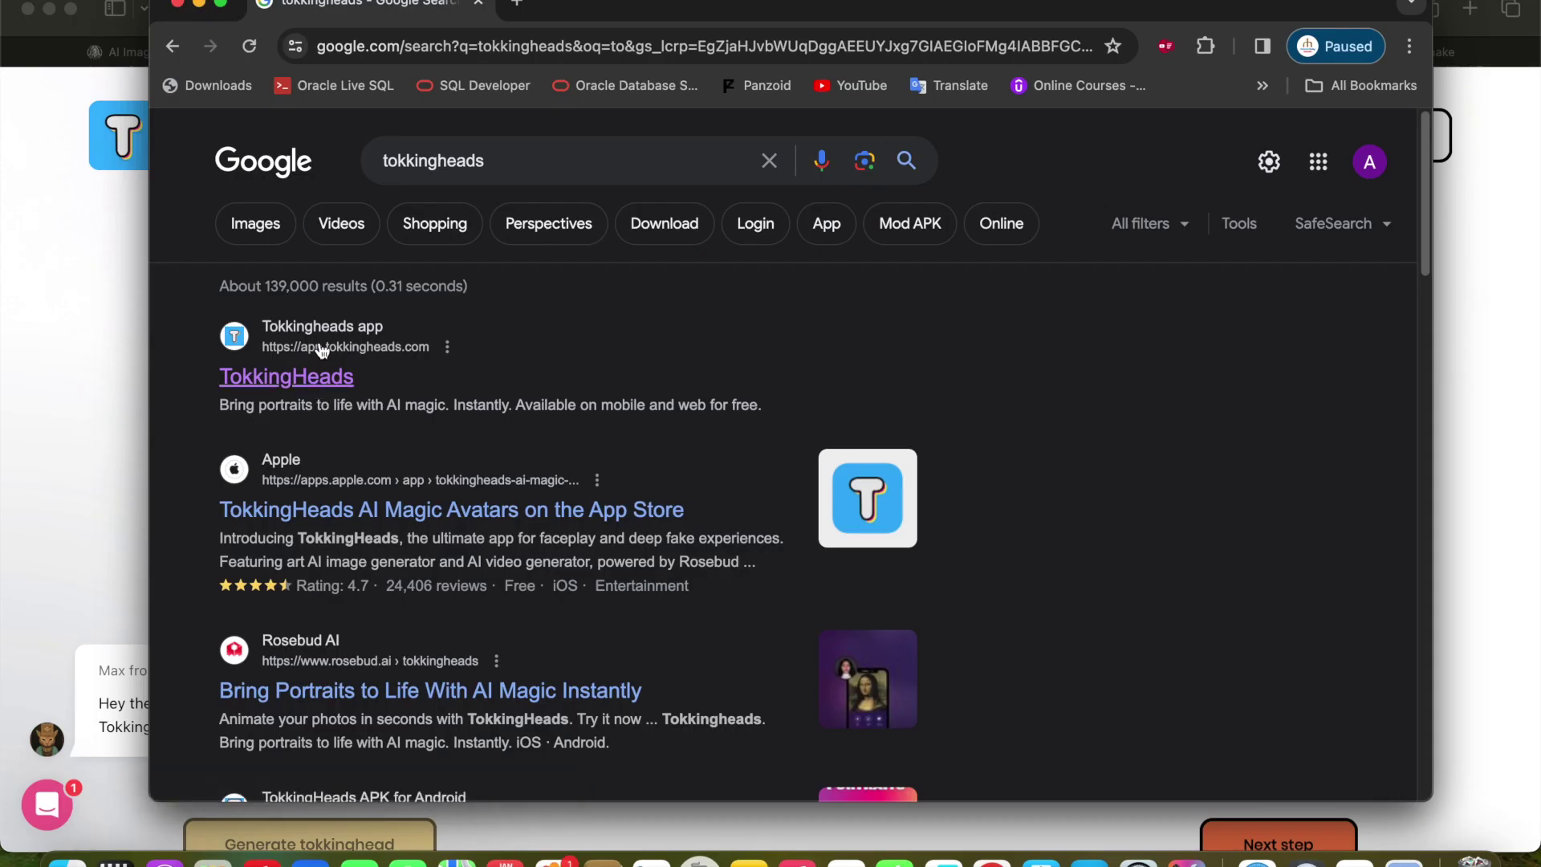
click(286, 381)
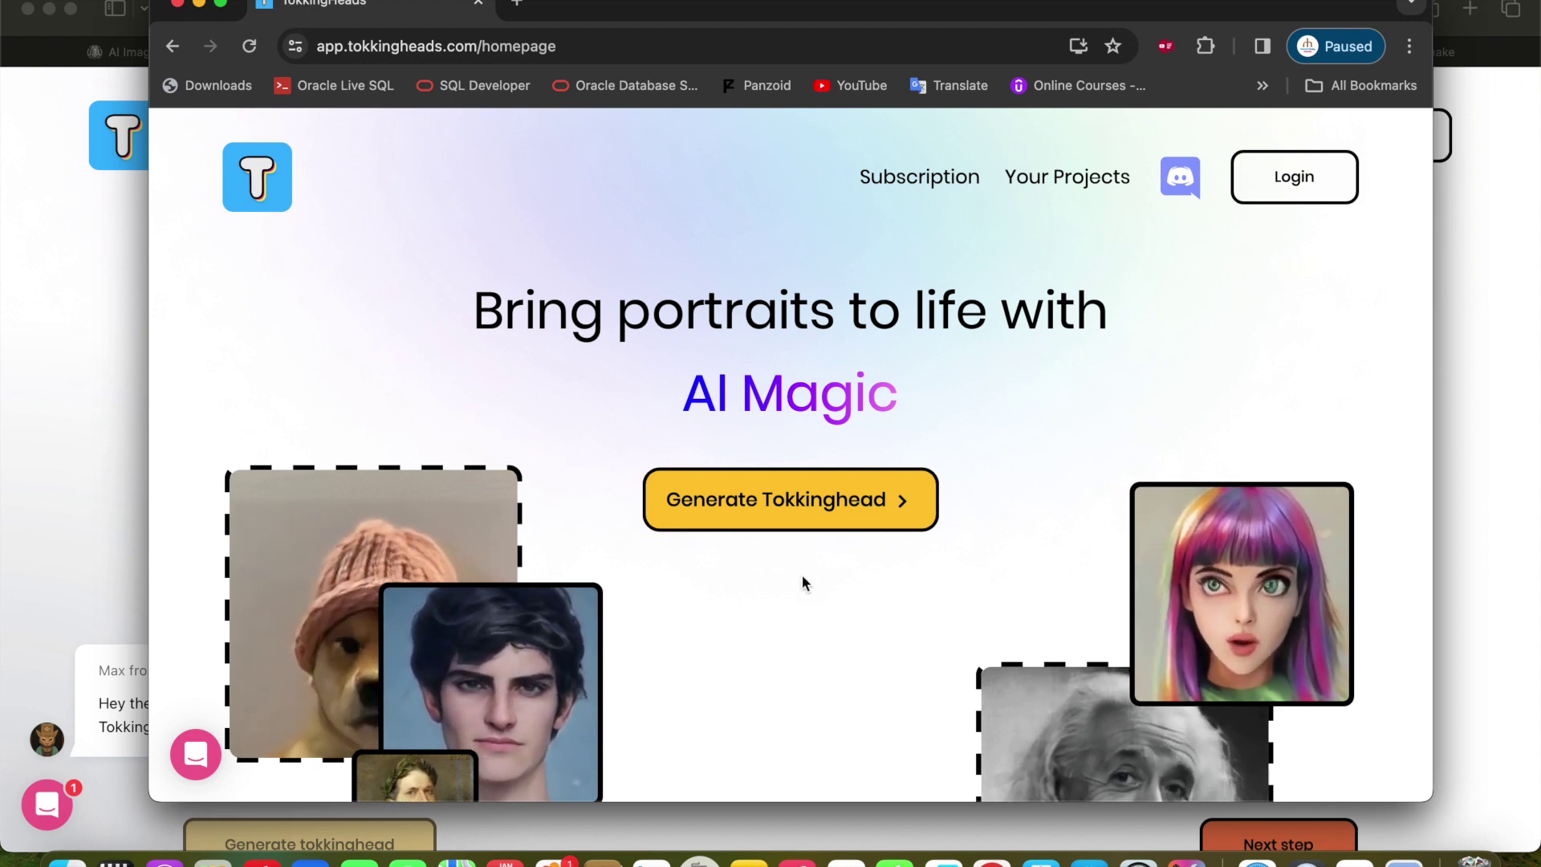
- Start a new Tokkinghead and upload the generated monk portrait from the Photos library as the avatar
click(815, 500)
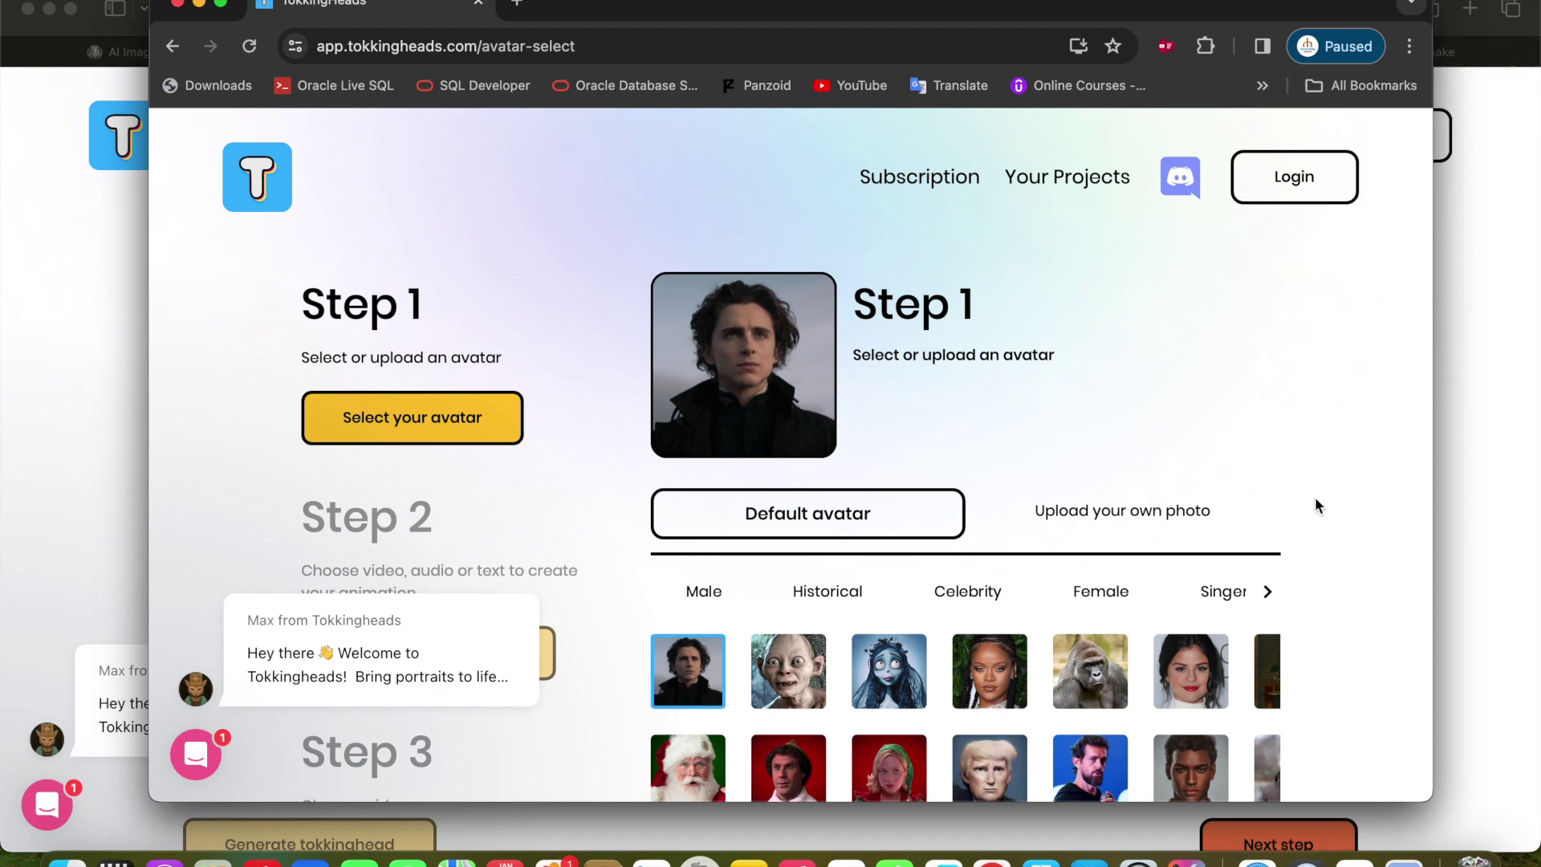
scroll(1230, 539, down, 1)
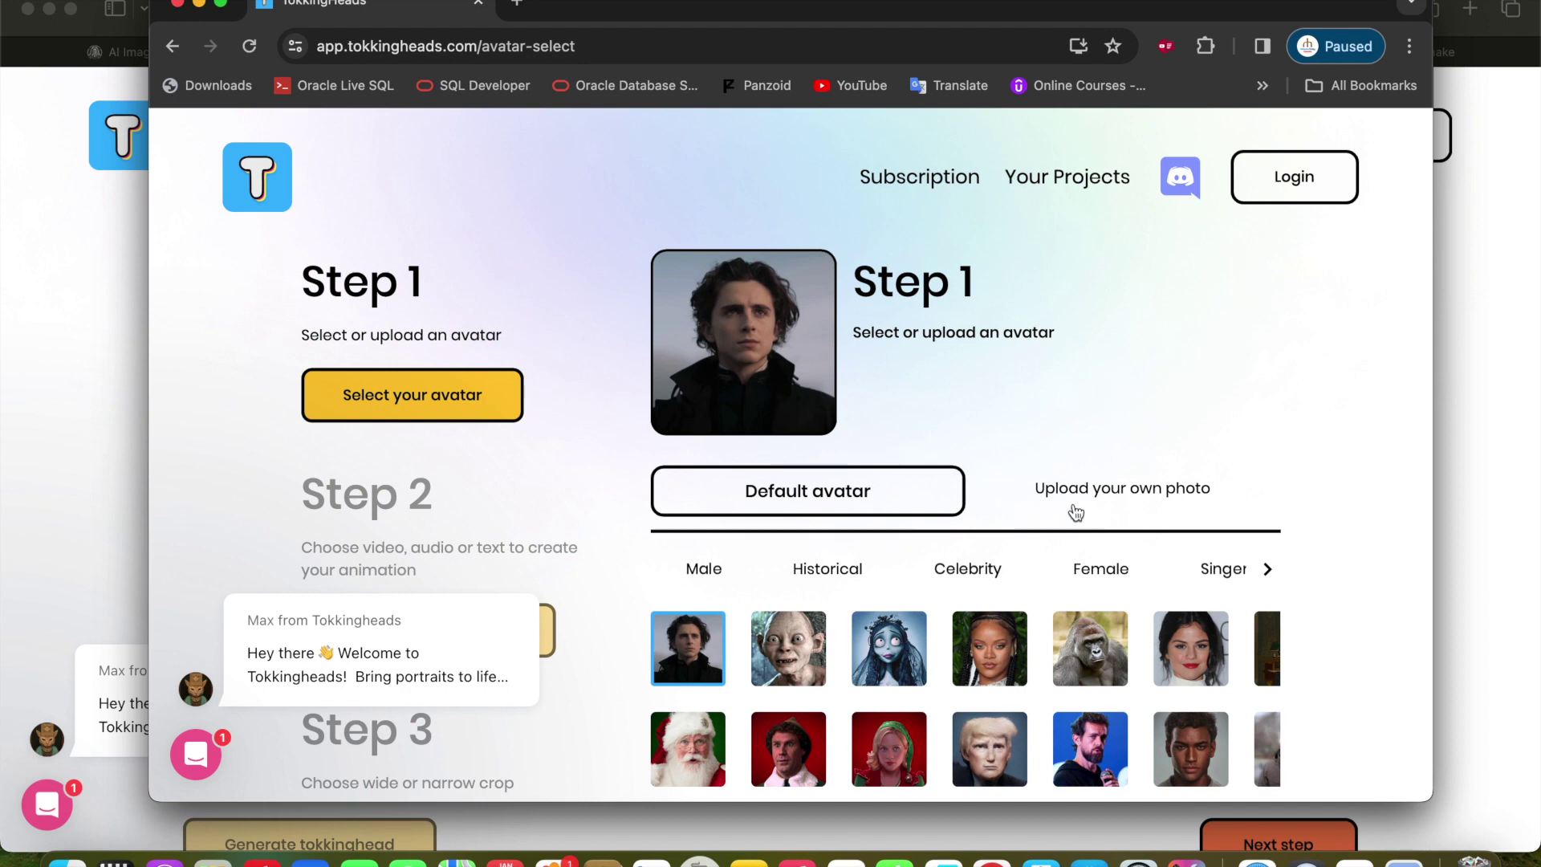
click(1119, 493)
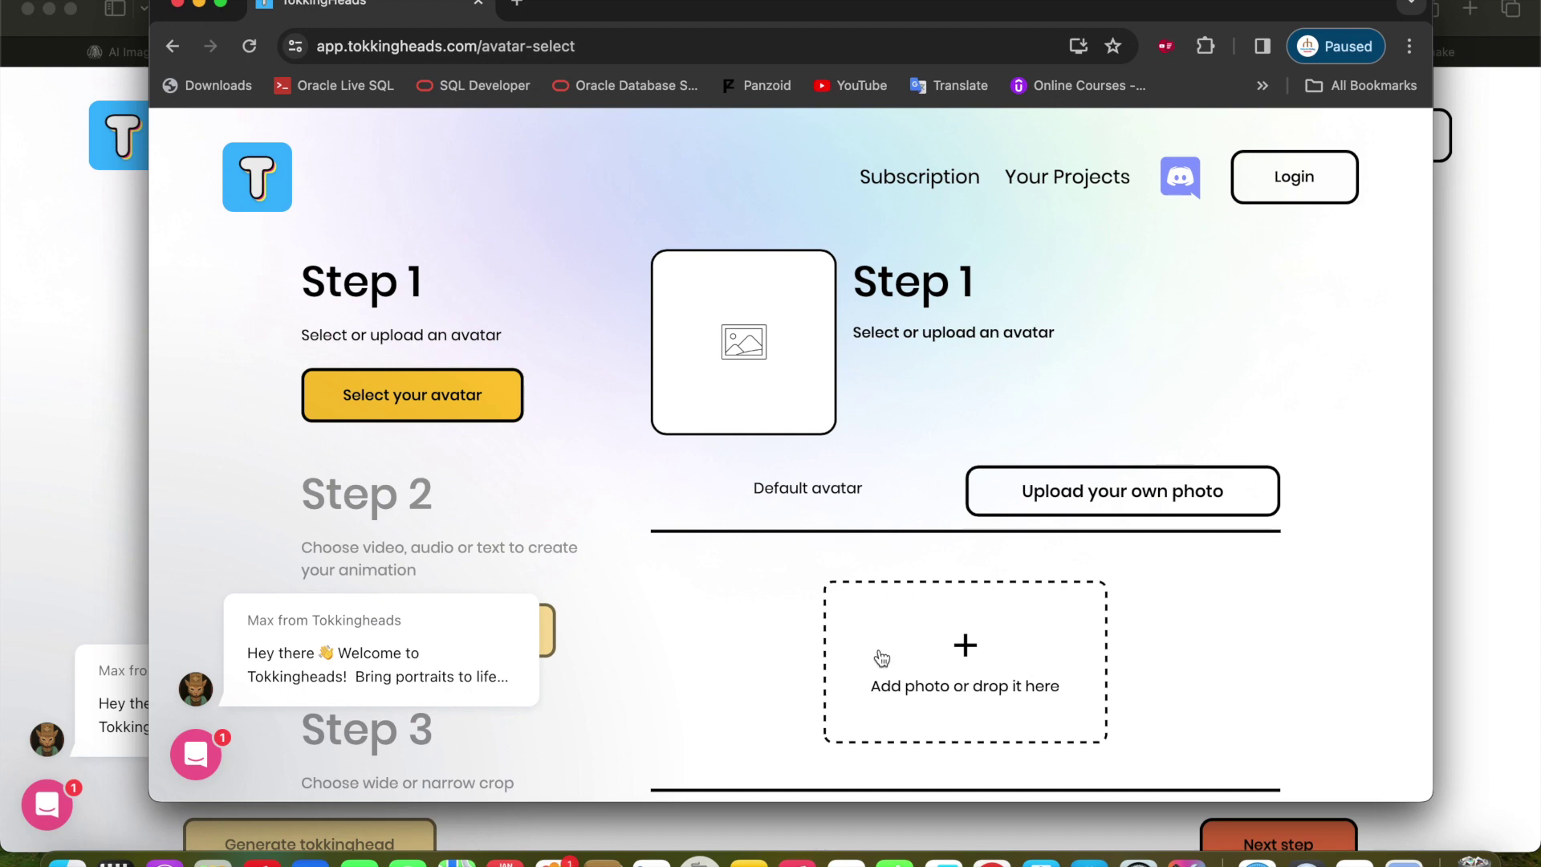
click(985, 667)
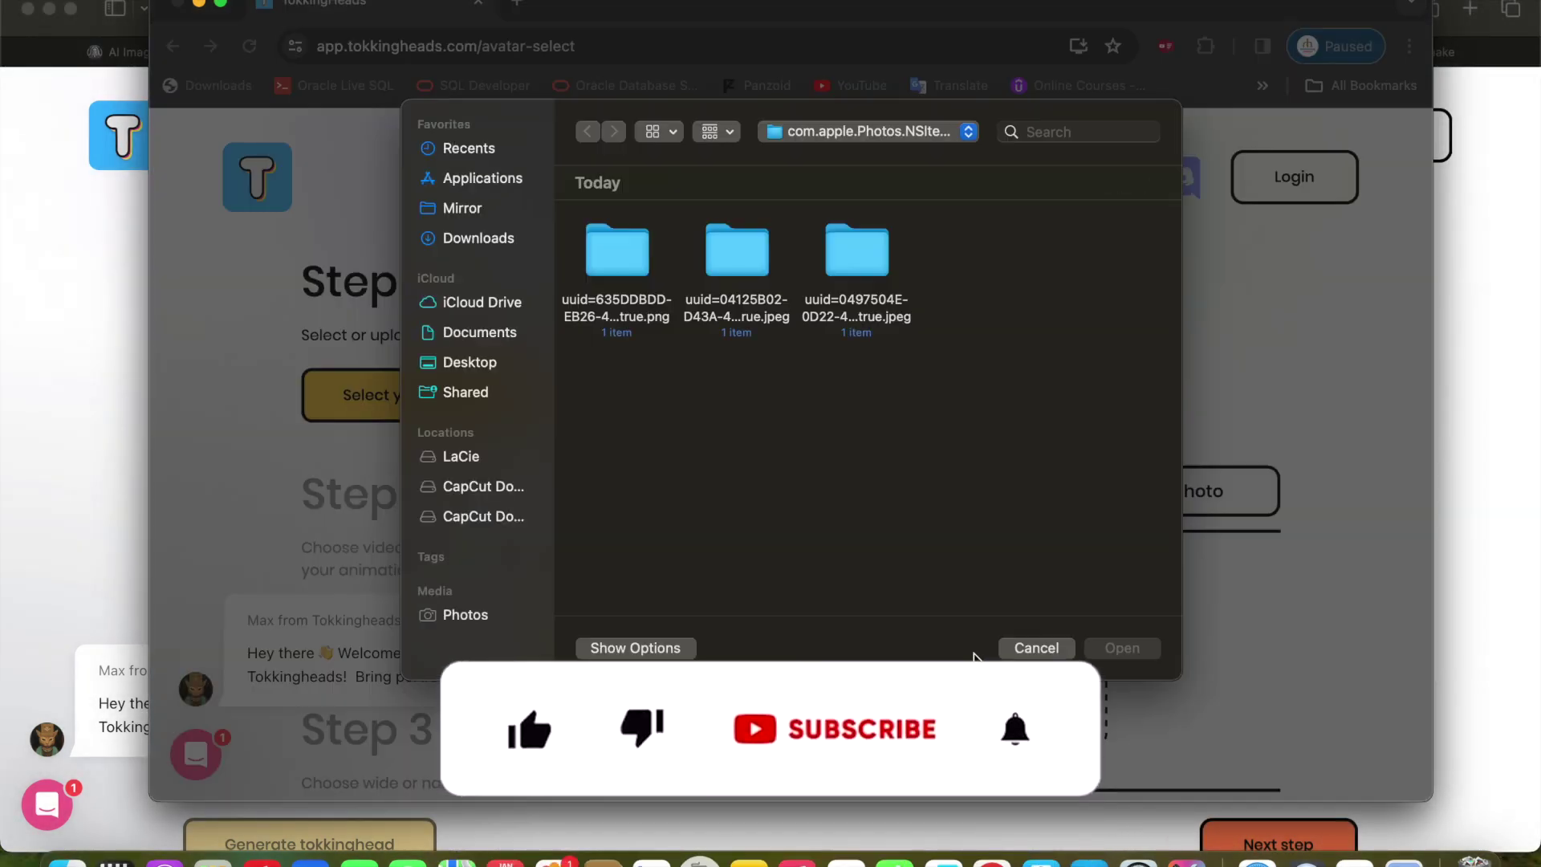
click(472, 615)
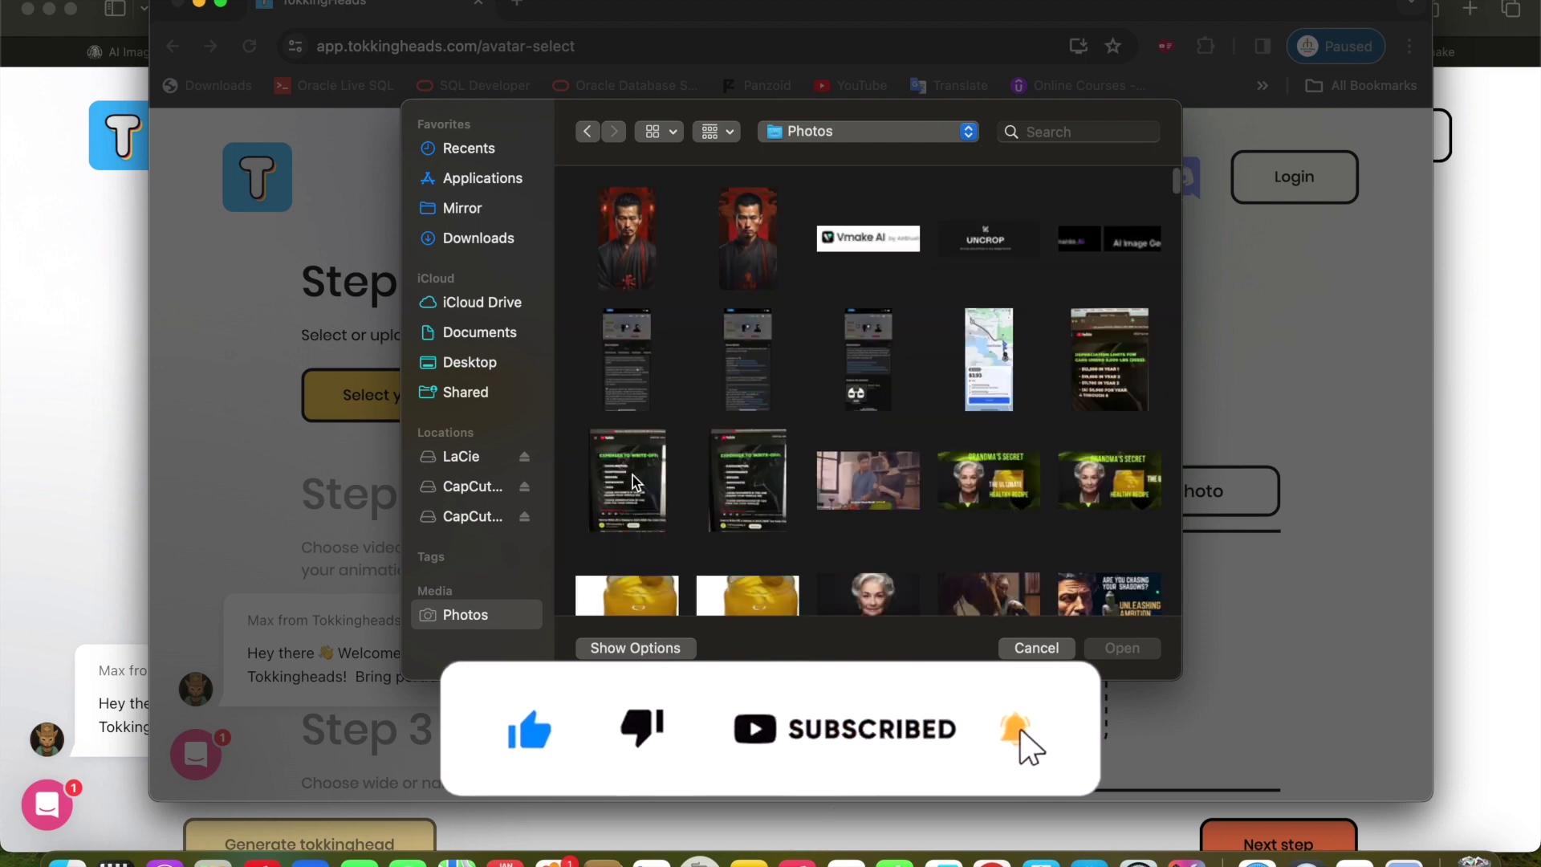
click(629, 257)
click(1122, 649)
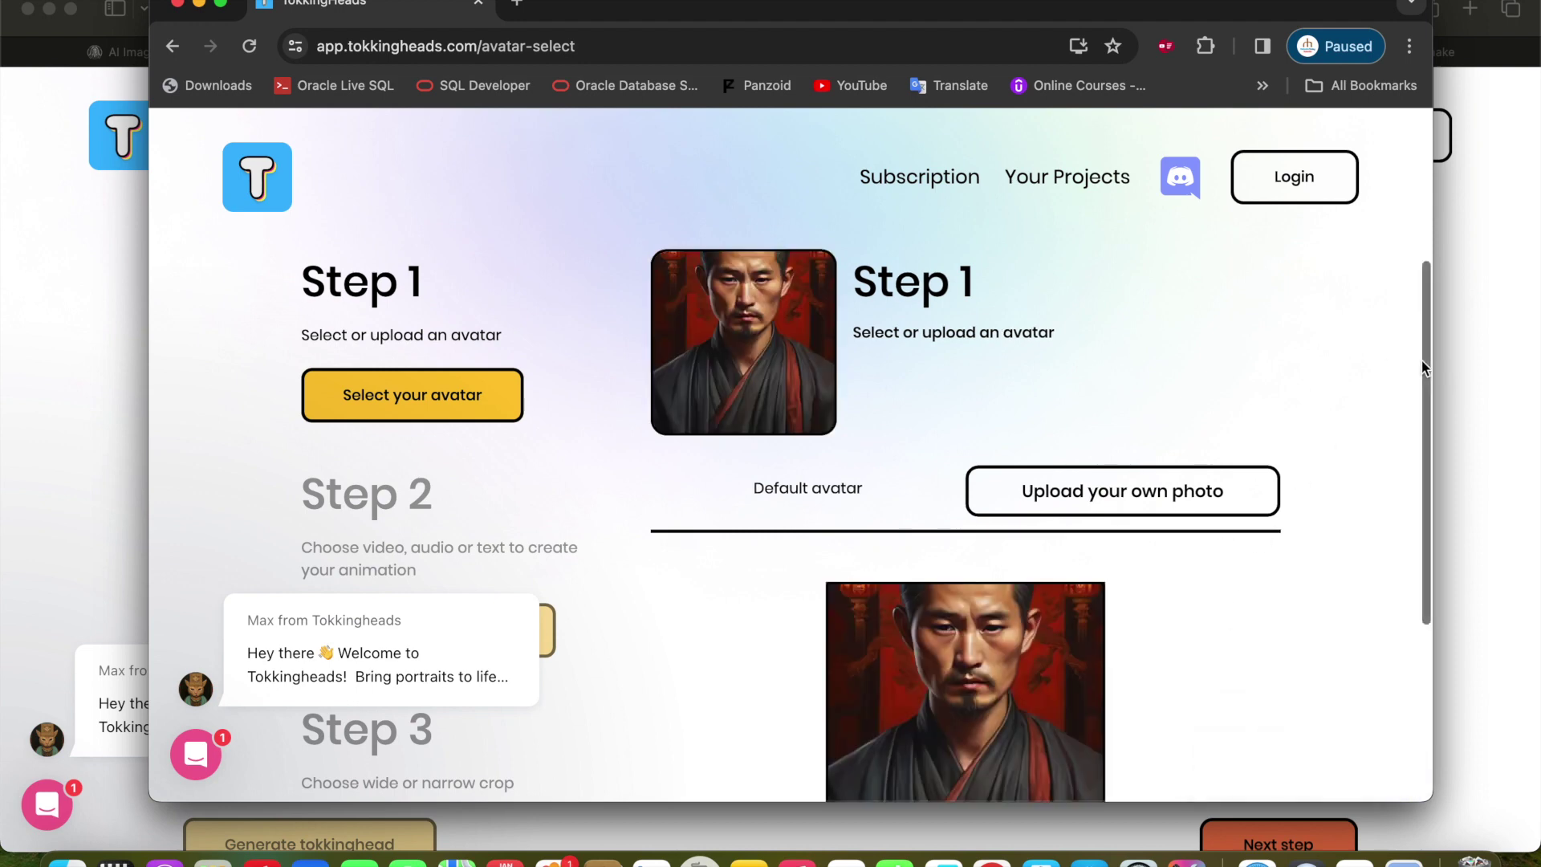
- Accept the uploaded portrait as the avatar and continue to the Step 2 animation choices
scroll(1422, 360, down, 3)
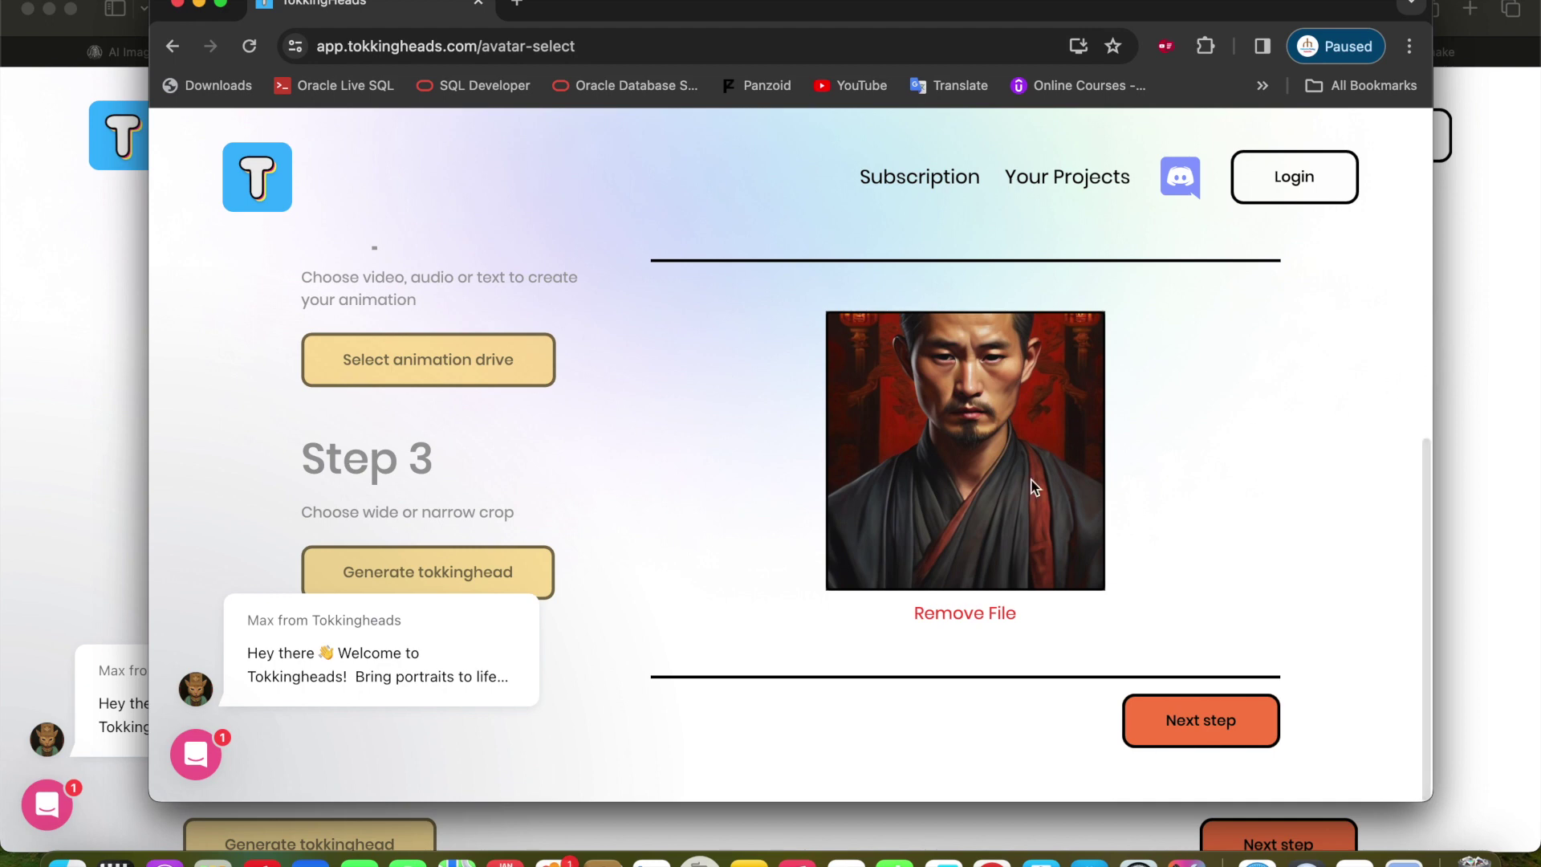
click(1218, 733)
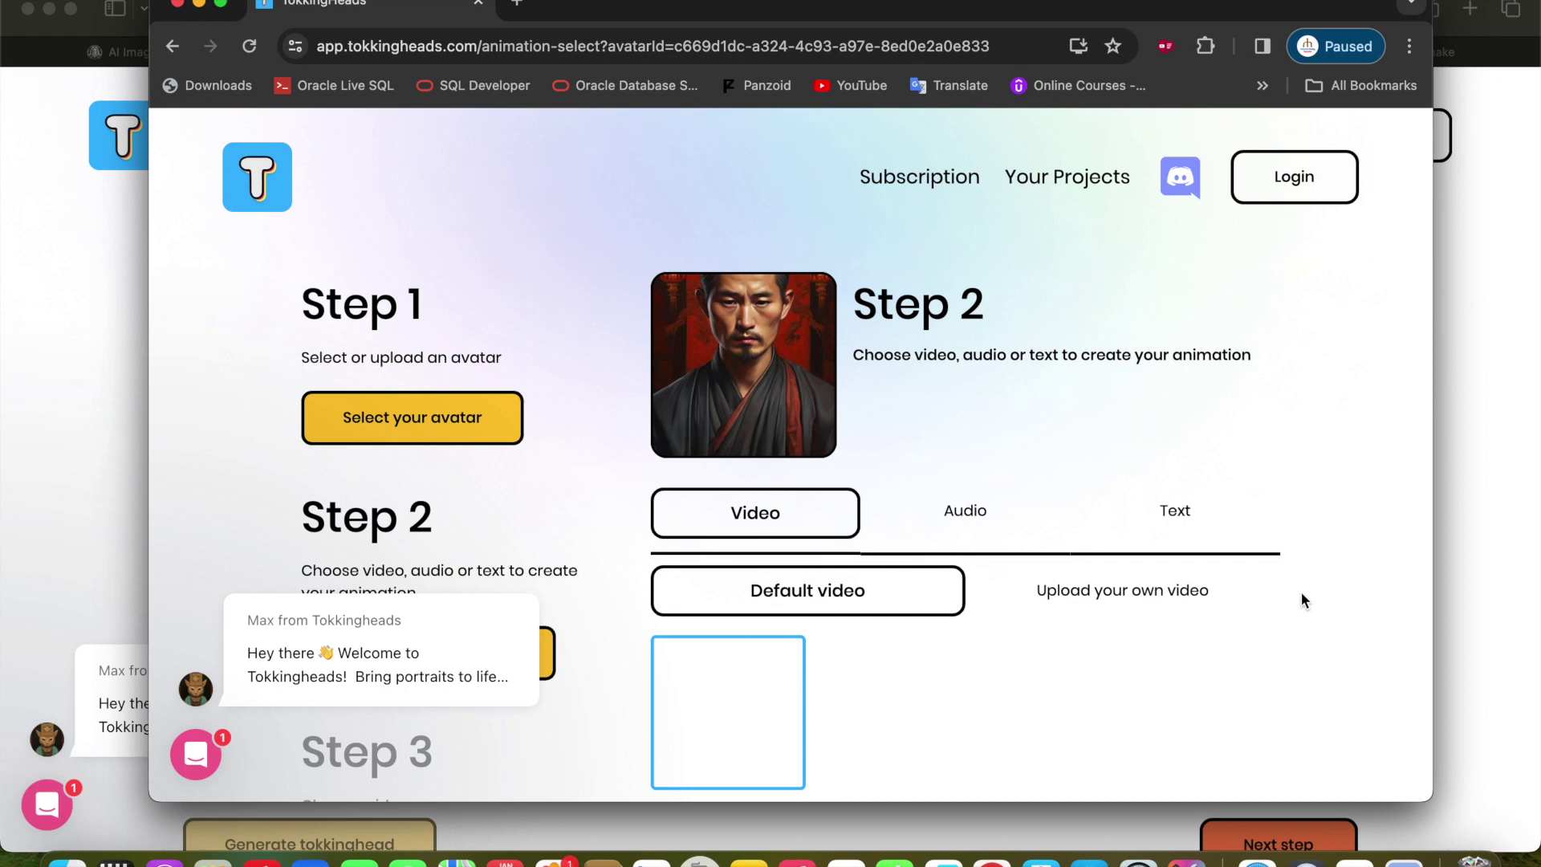
scroll(1326, 502, down, 1)
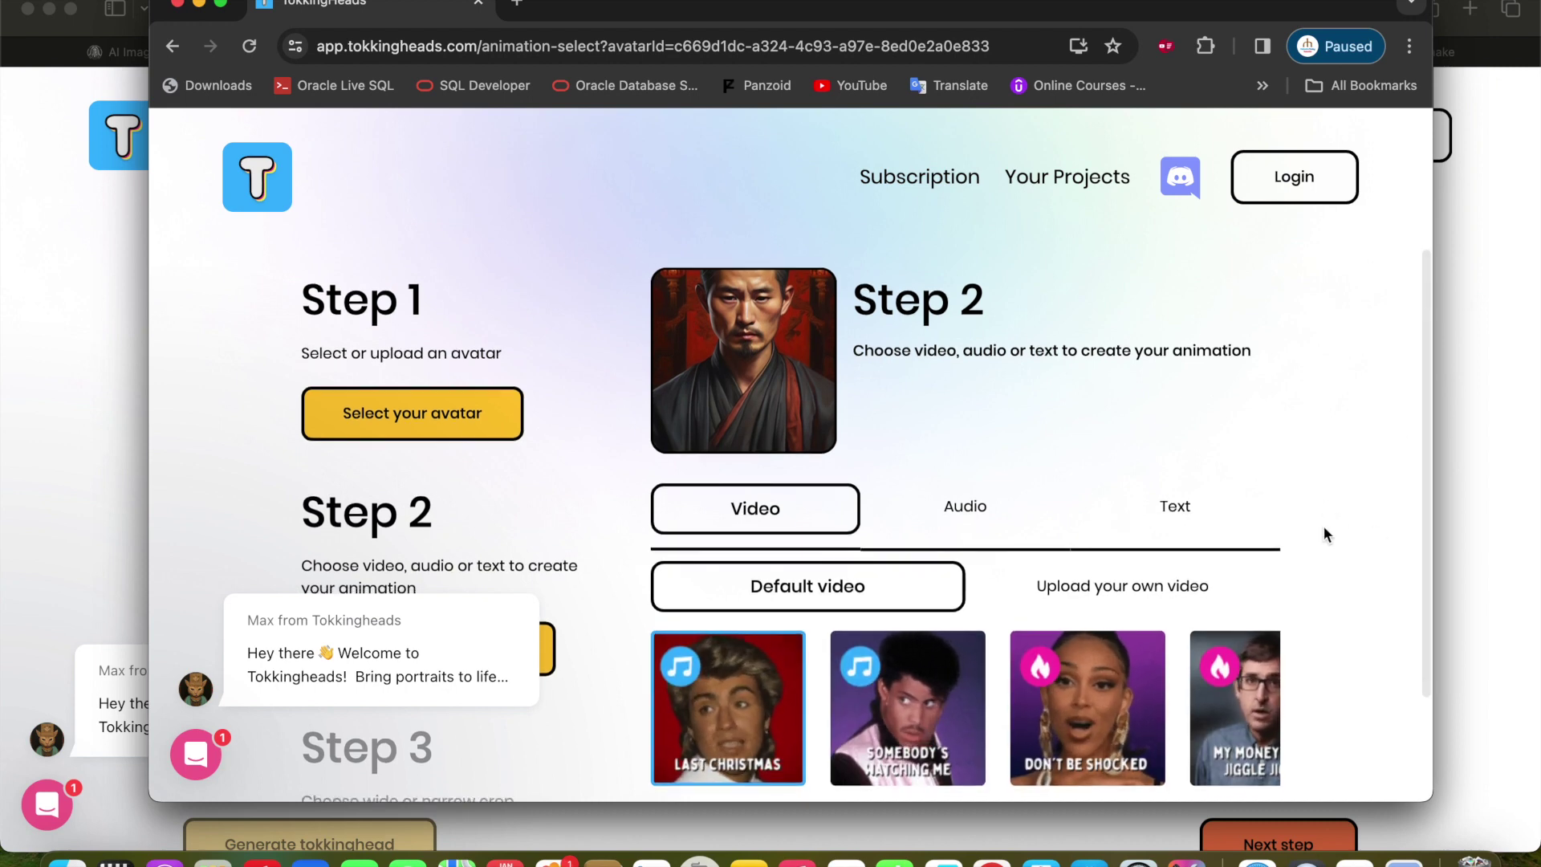